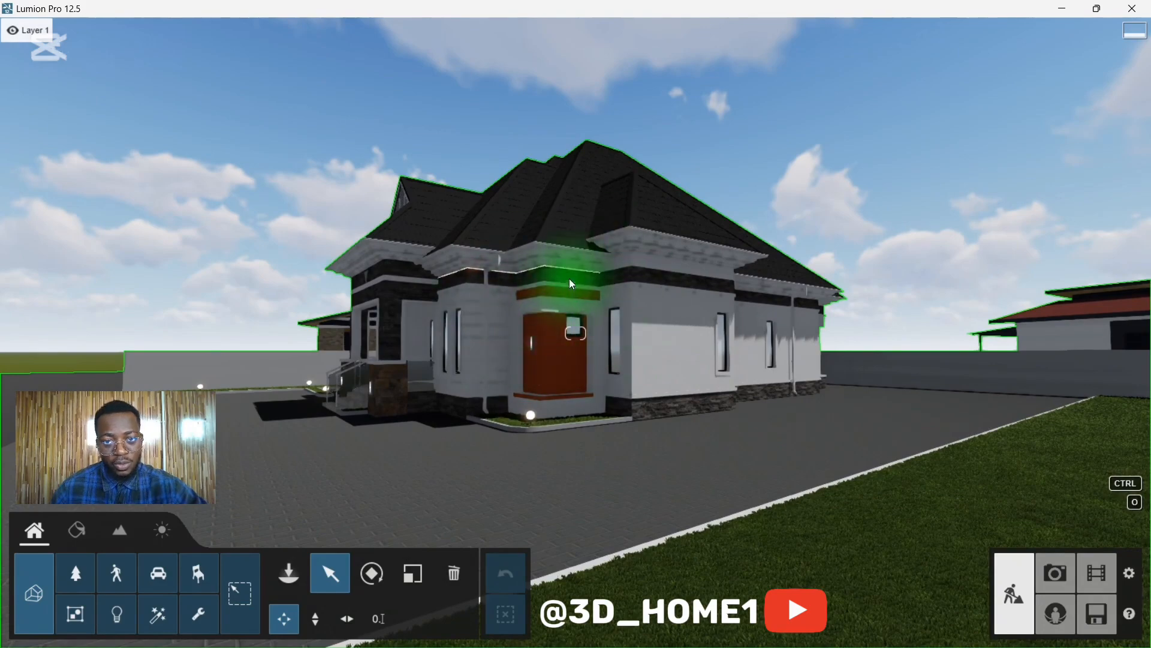
# Inspect the bungalow's side facade and orange feature wall up close.
pyautogui.scroll(1, 570, 283)
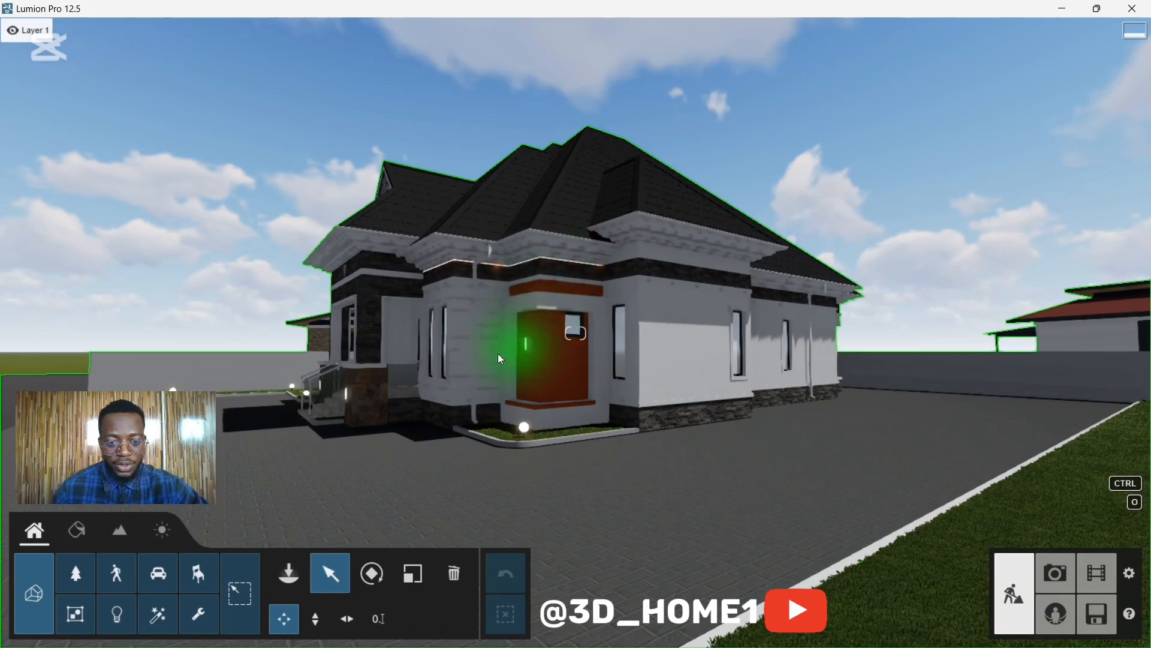
pyautogui.scroll(-1, 560, 318)
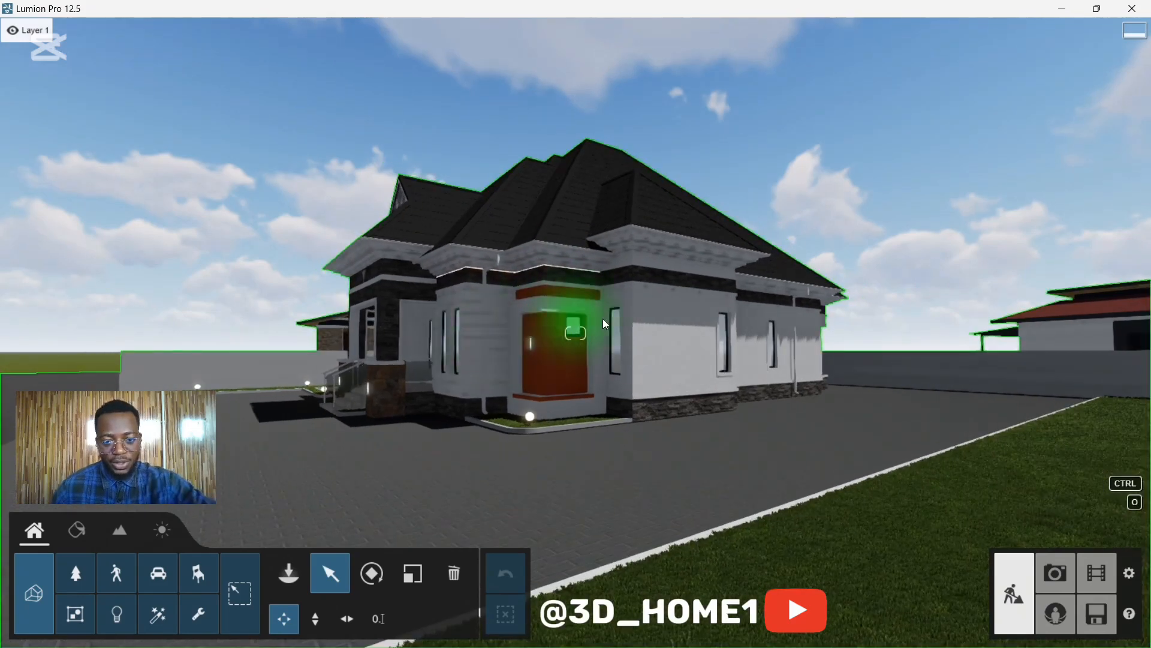
pyautogui.moveTo(603, 319); pyautogui.dragTo(480, 329, button='right')
pyautogui.press('a')
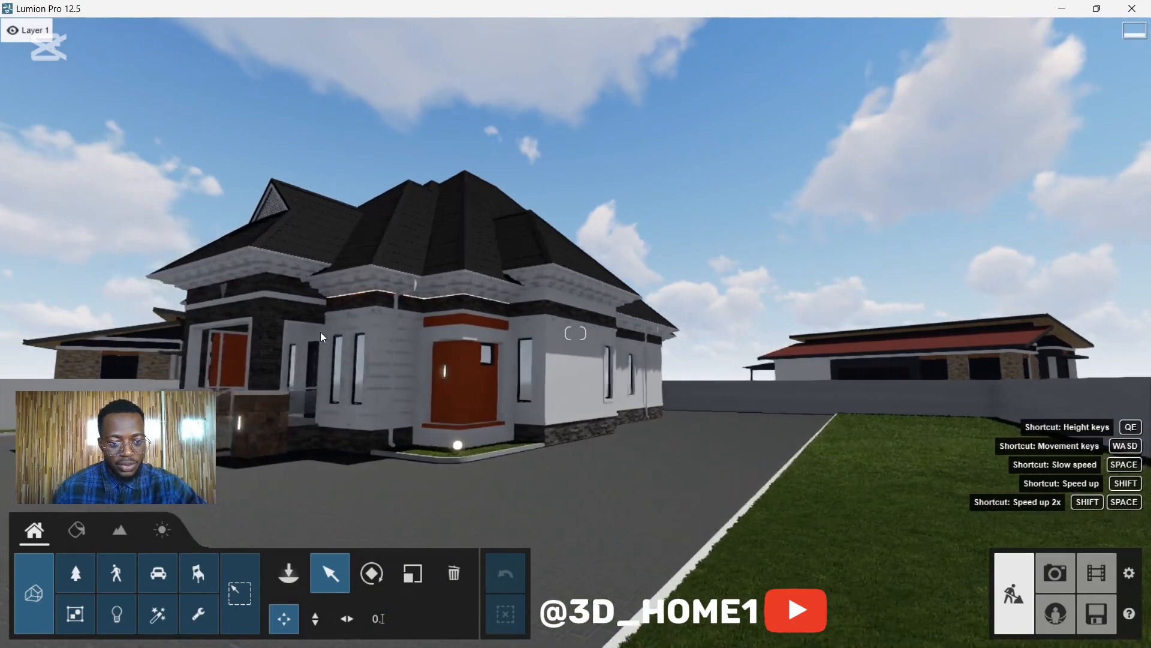
pyautogui.moveTo(412, 306); pyautogui.dragTo(416, 312, button='right')
pyautogui.press('w')
pyautogui.press('w')
pyautogui.press('w')
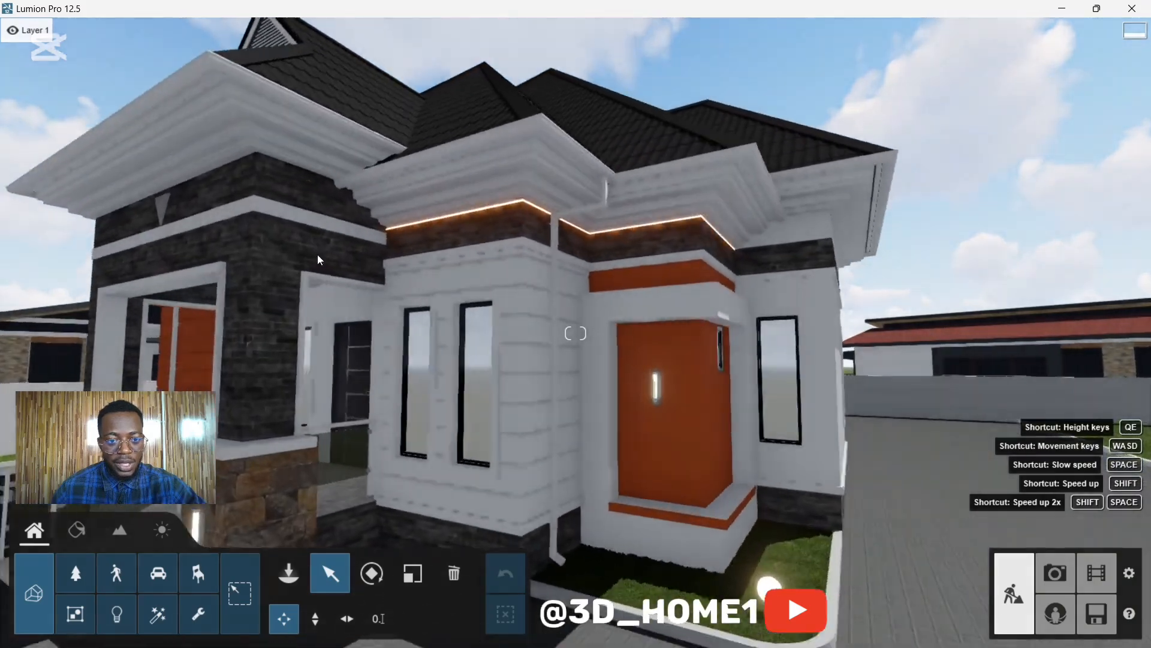
pyautogui.press('s')
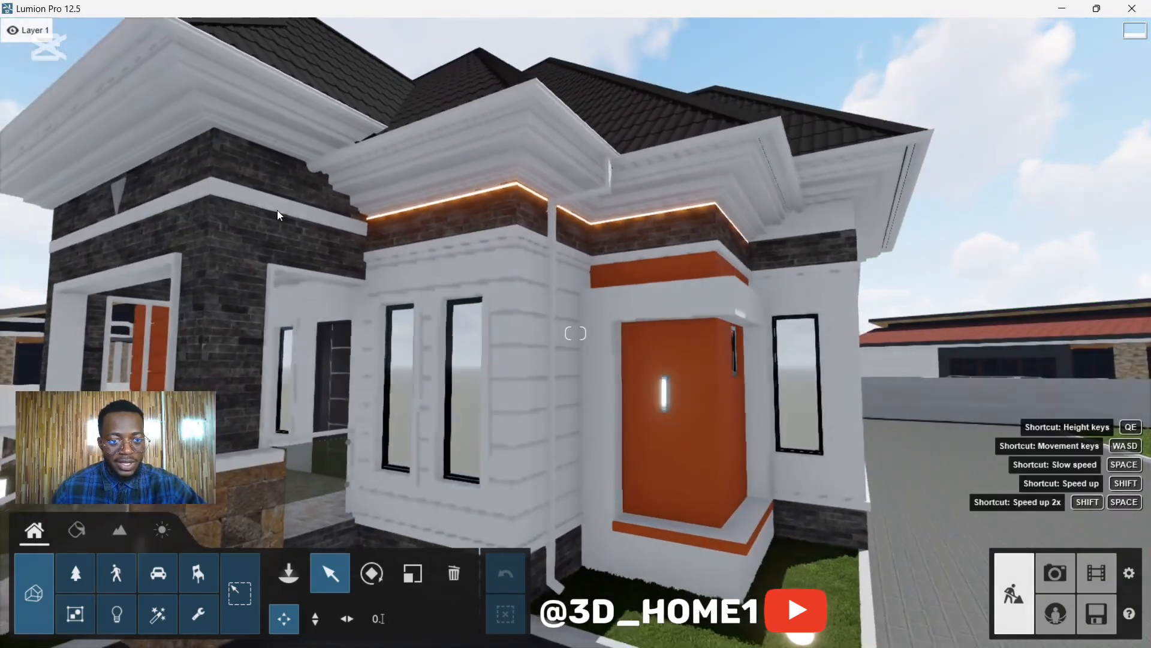
pyautogui.press('s')
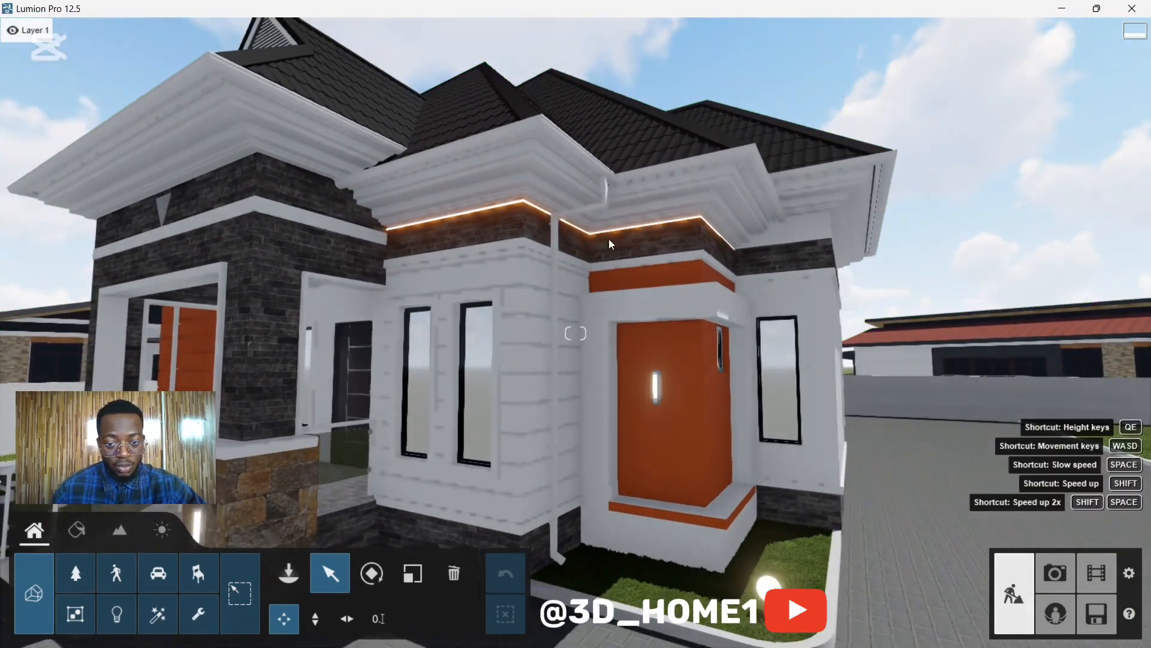
# Survey the bungalow's front corner, entrance porch and steps from different distances.
pyautogui.moveTo(609, 239); pyautogui.dragTo(544, 211, button='right')
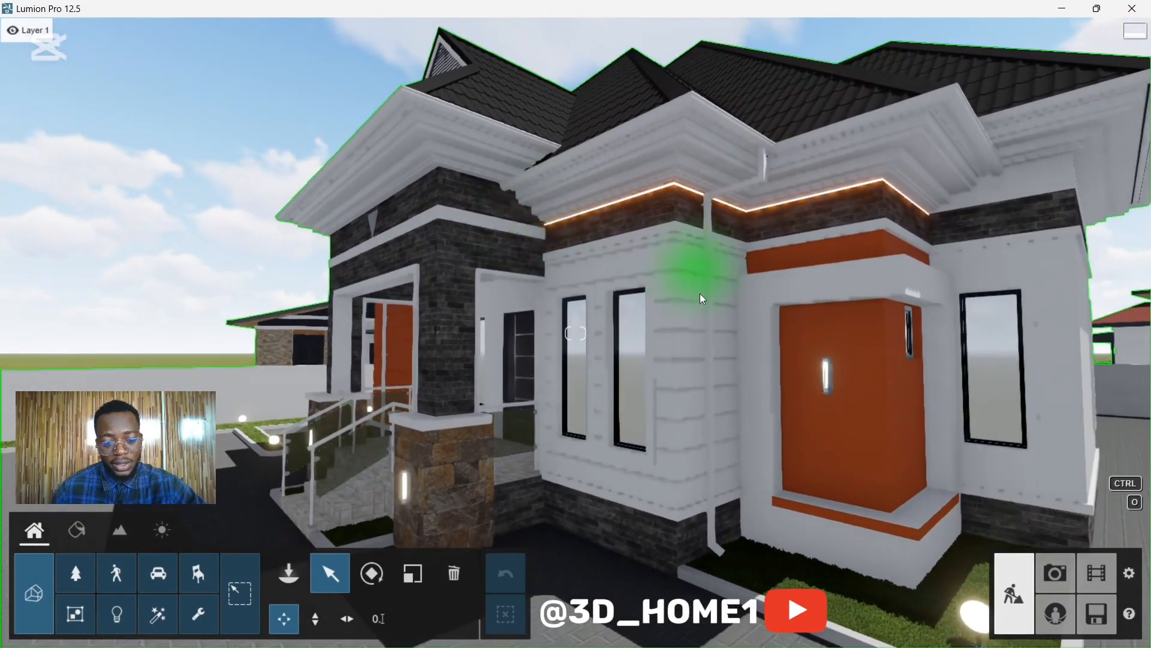
pyautogui.press('s')
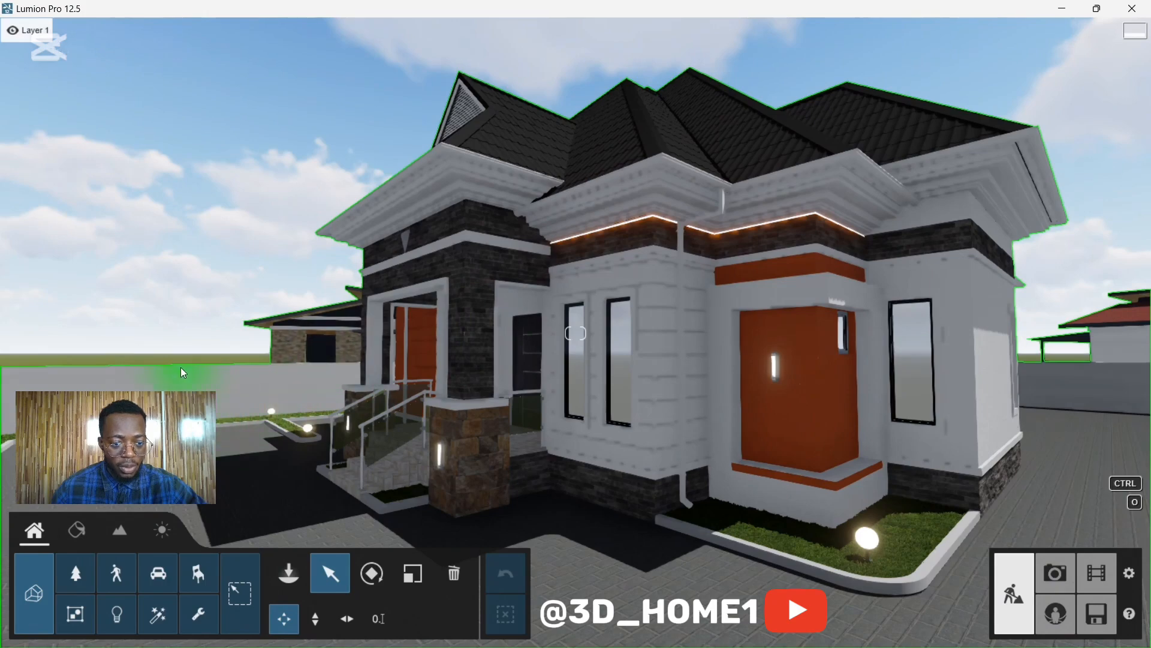
pyautogui.press('s')
pyautogui.press('s')
pyautogui.press('w')
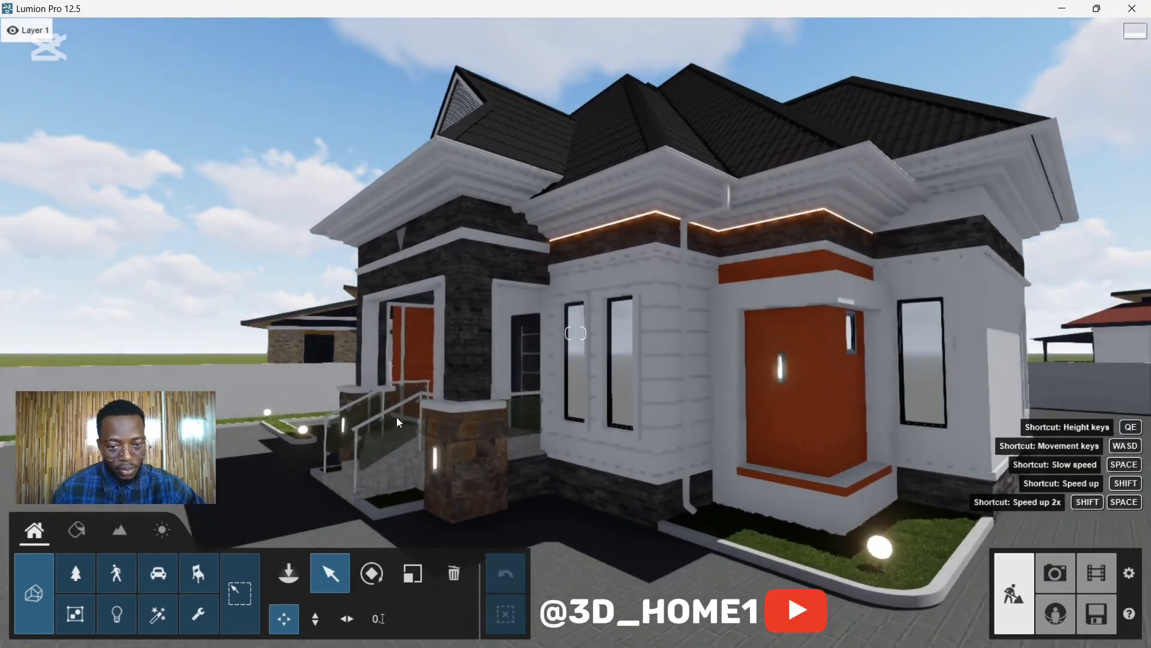
pyautogui.press('s')
pyautogui.press('w')
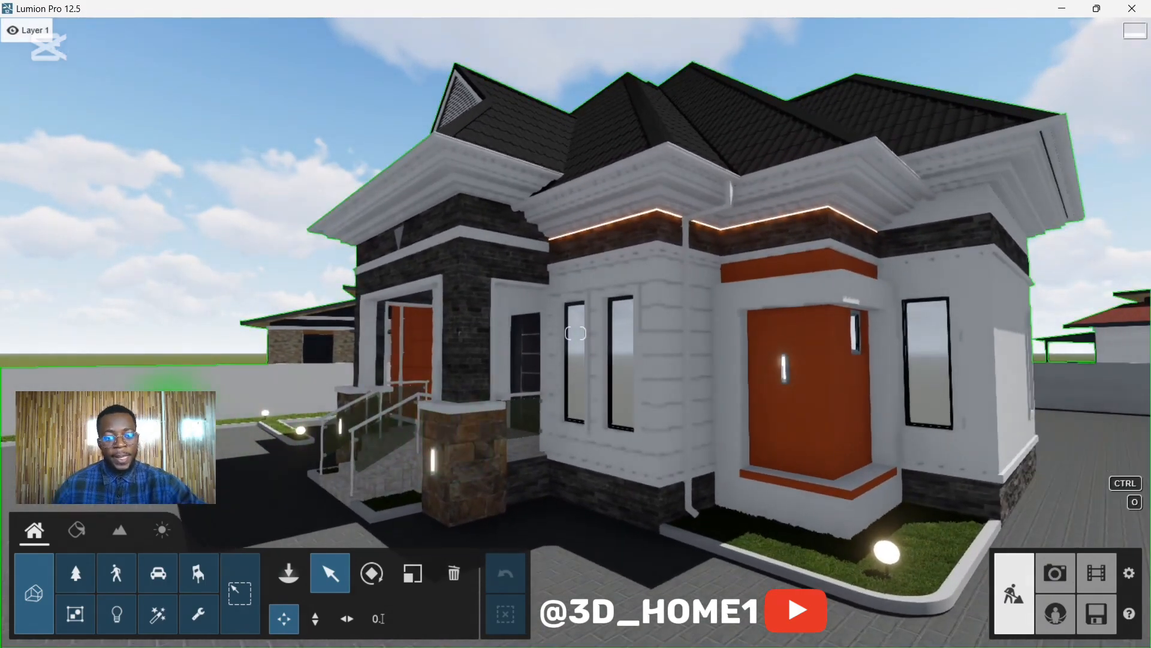
pyautogui.press('s')
pyautogui.press('w')
pyautogui.press('a')
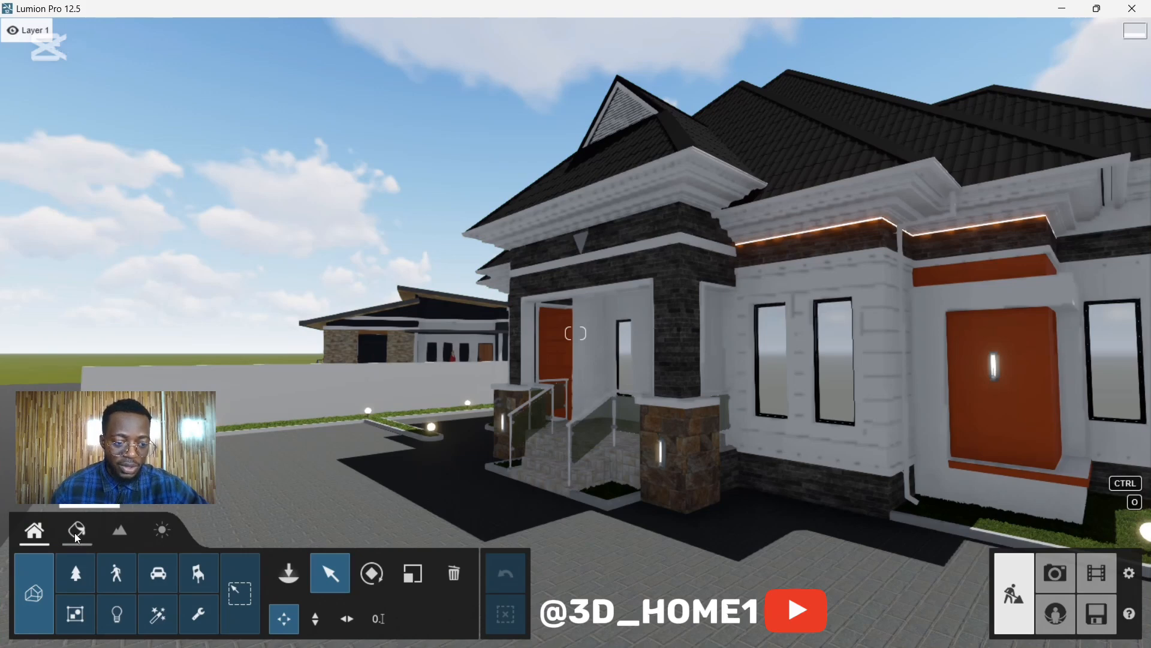
# Select the perimeter wall's default material in the material editor to bring up the material library.
pyautogui.click(78, 530)
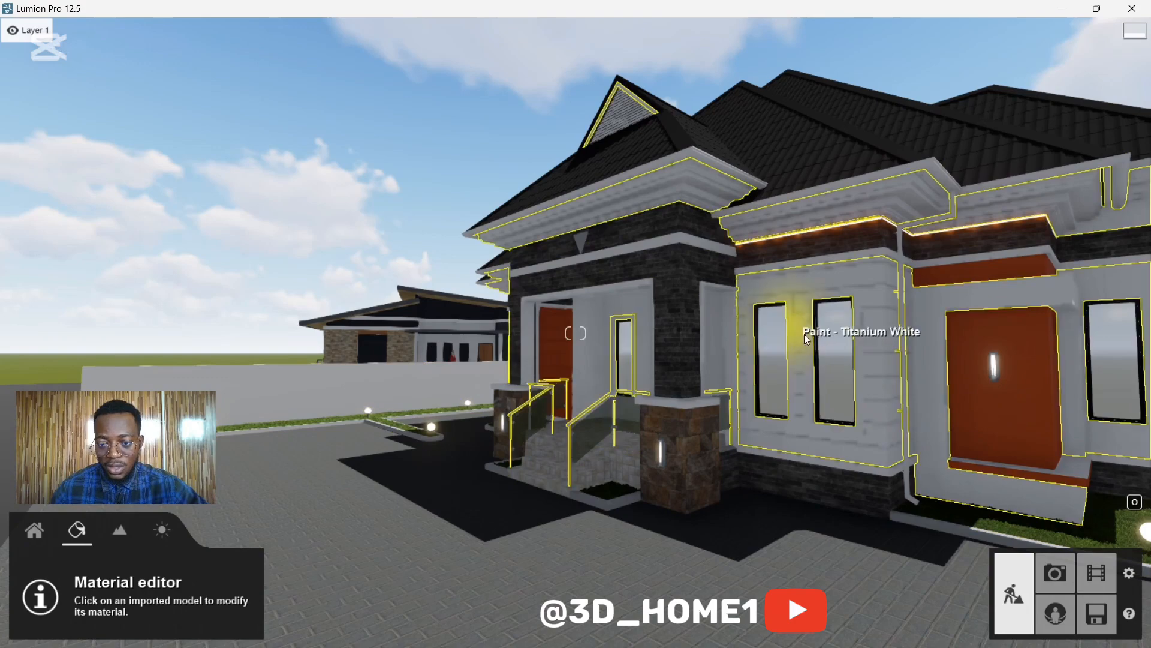
pyautogui.press('s')
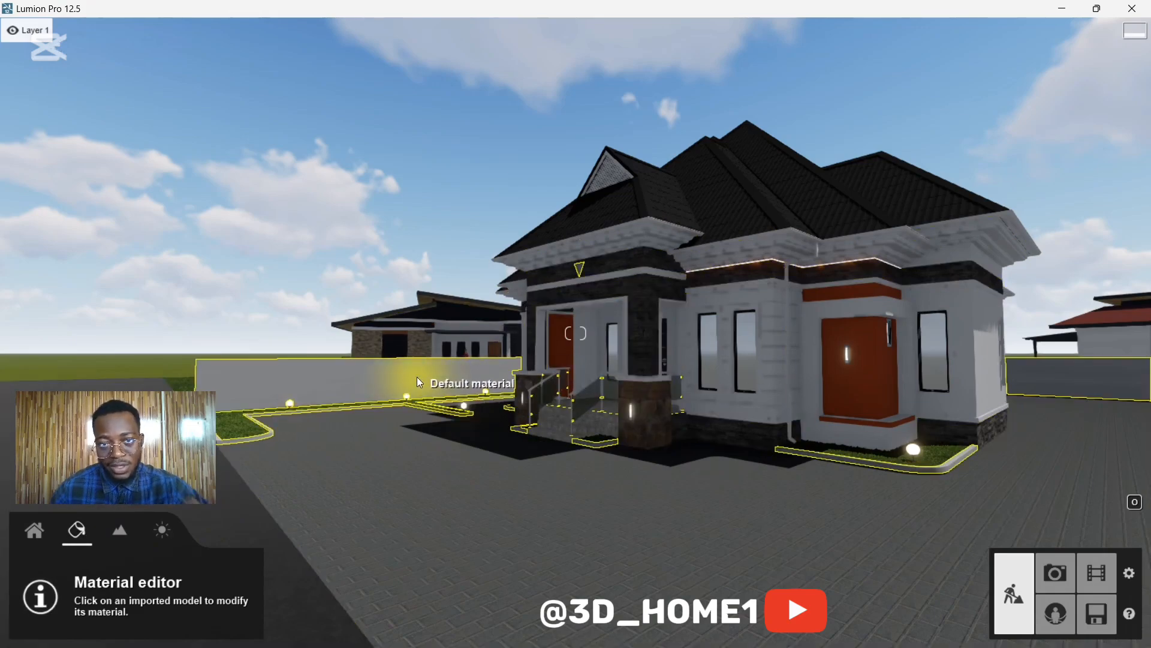
pyautogui.click(31, 532)
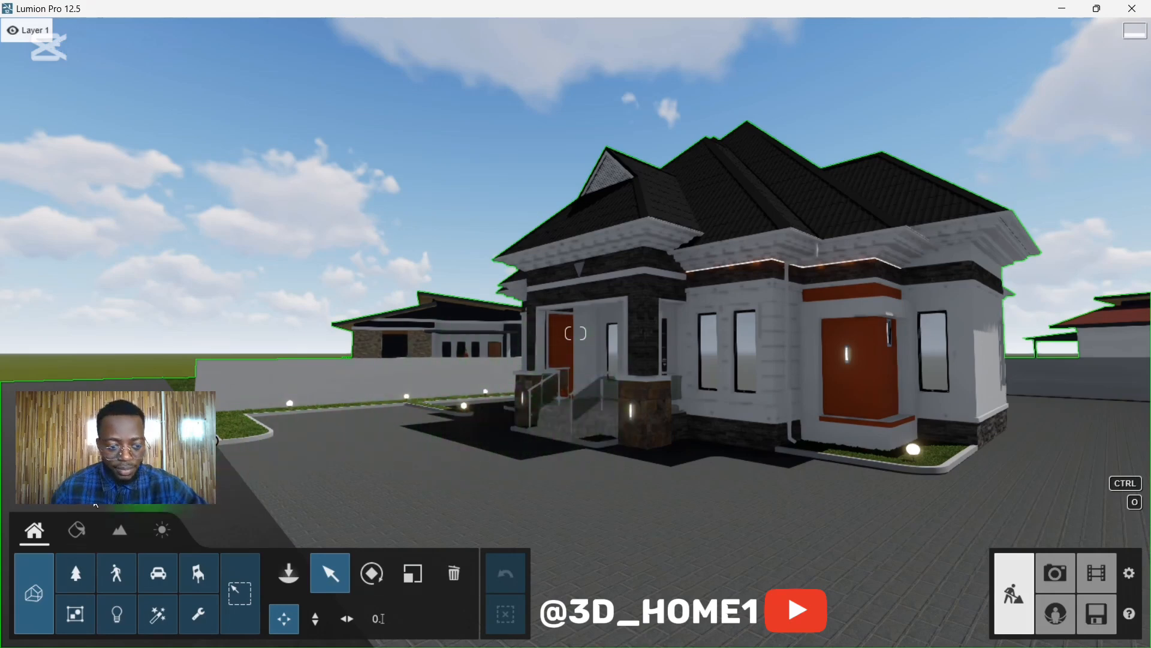
pyautogui.click(77, 532)
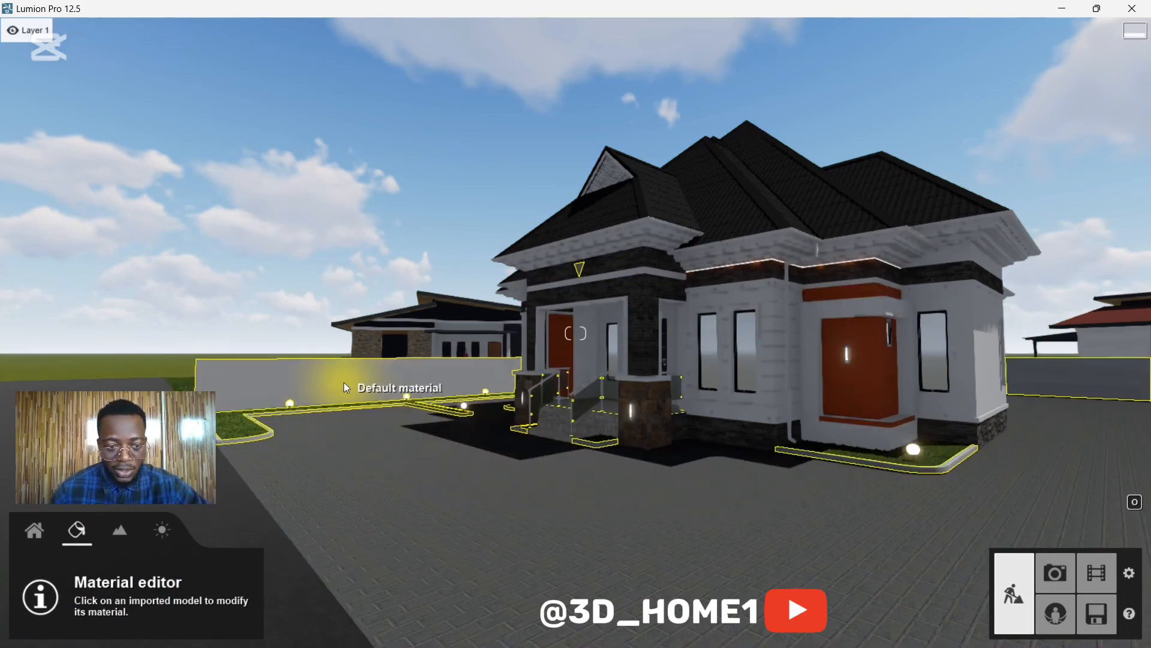
pyautogui.press('w')
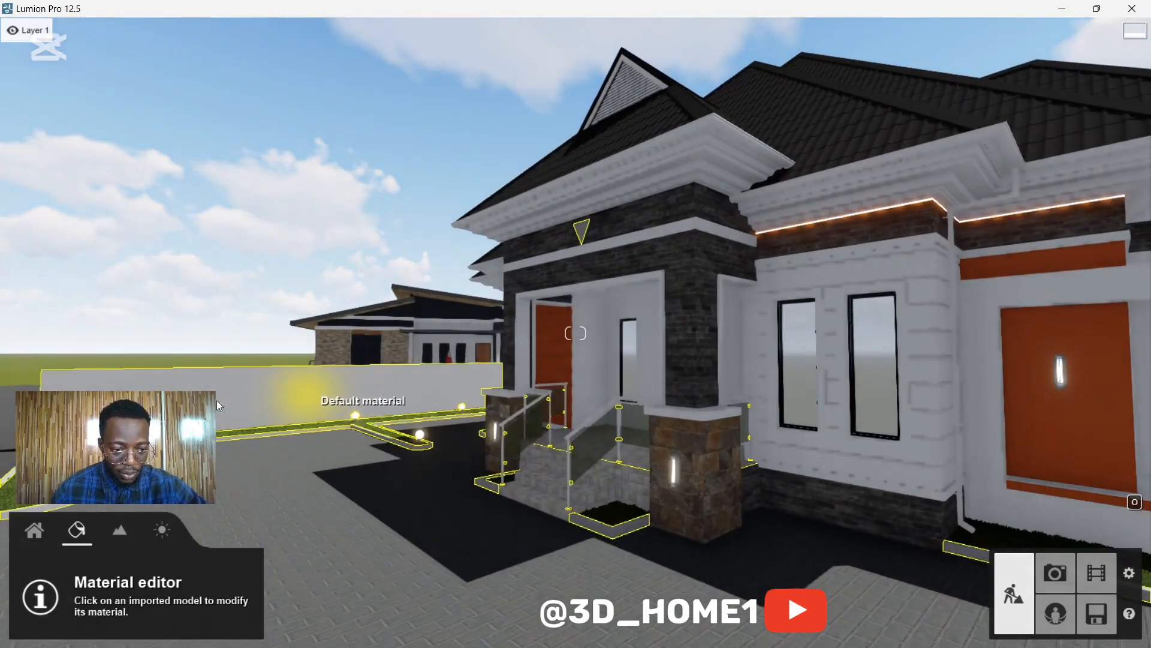
pyautogui.click(253, 394)
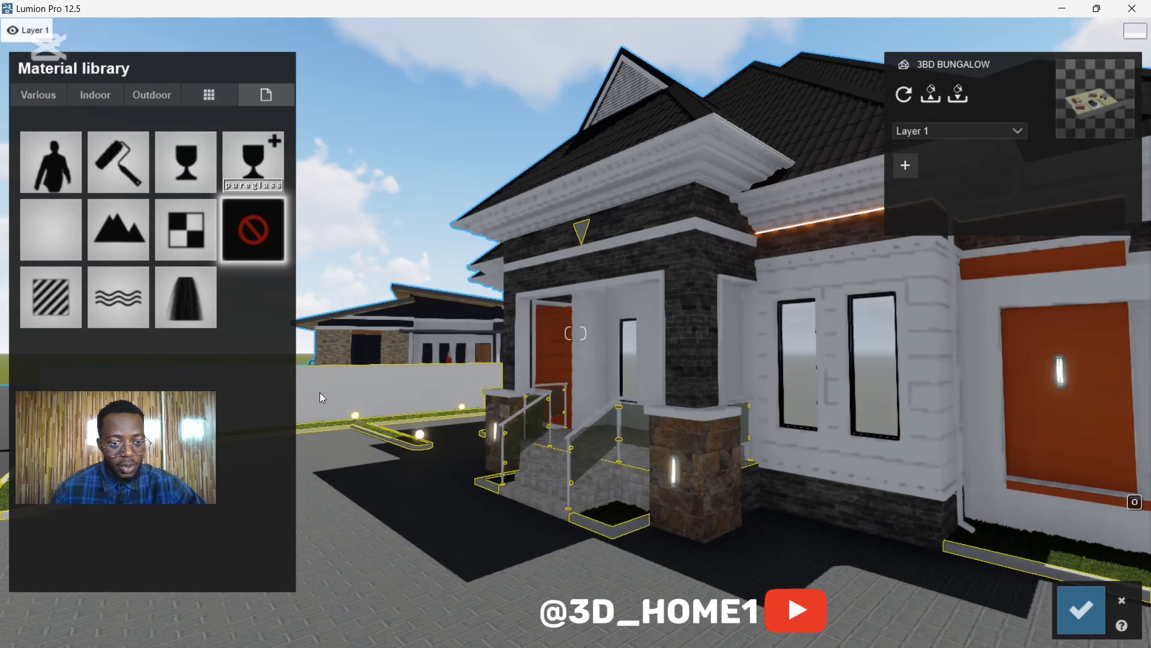
pyautogui.click(1082, 609)
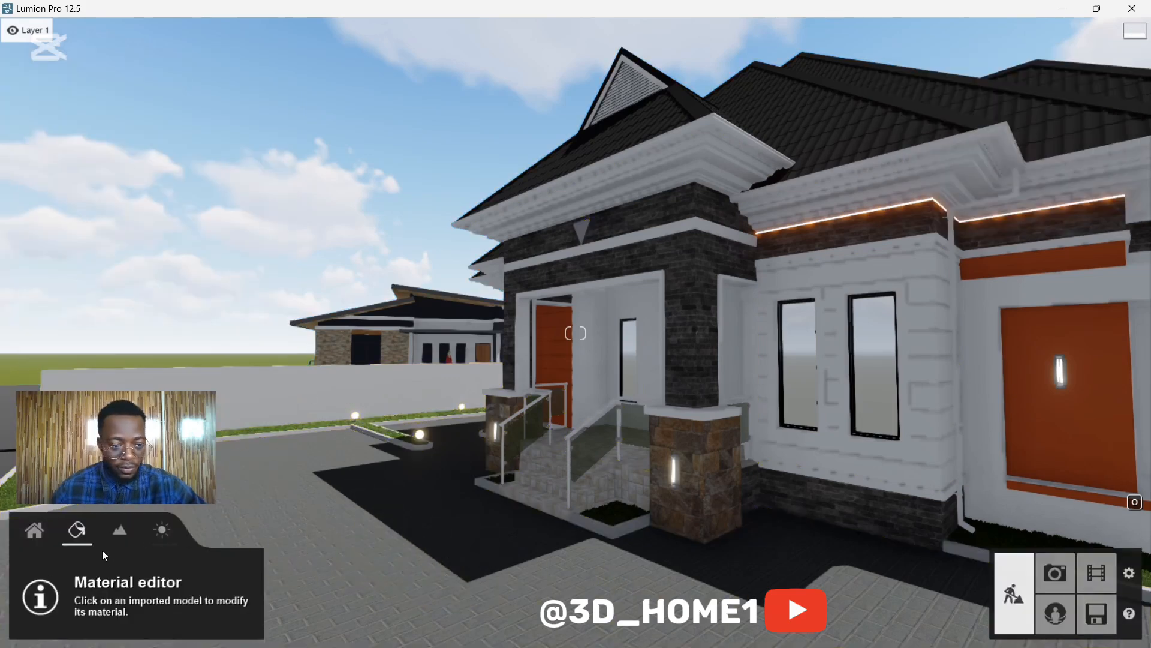
pyautogui.click(218, 399)
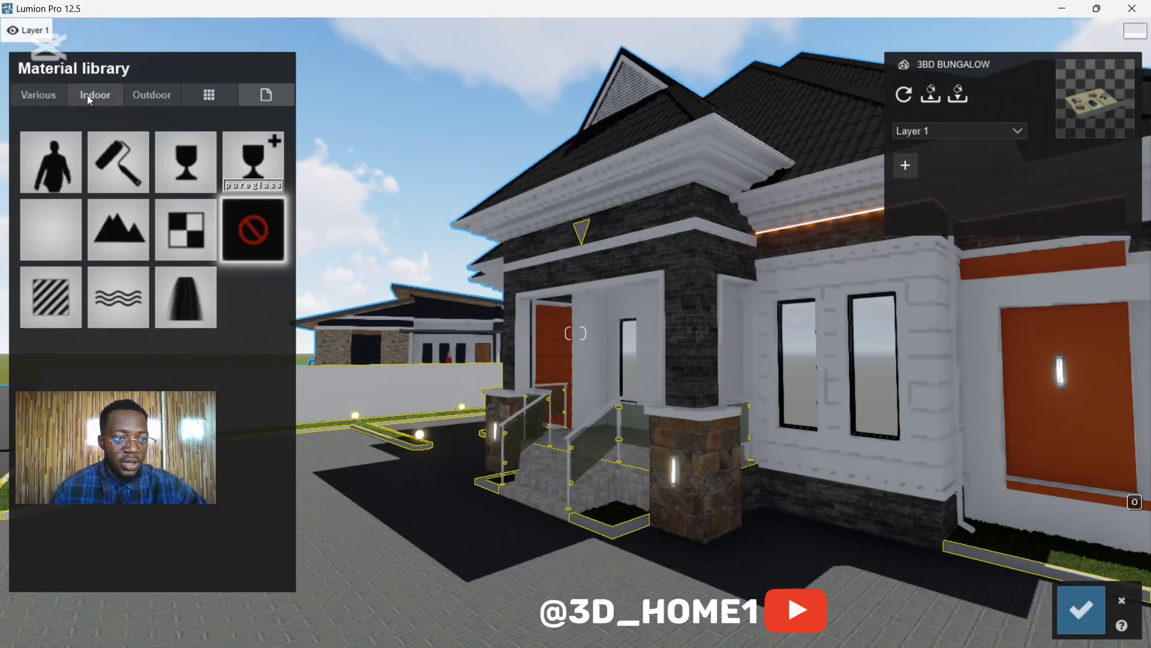
# Browse the grass and rock materials in the library's Various category.
pyautogui.click(42, 99)
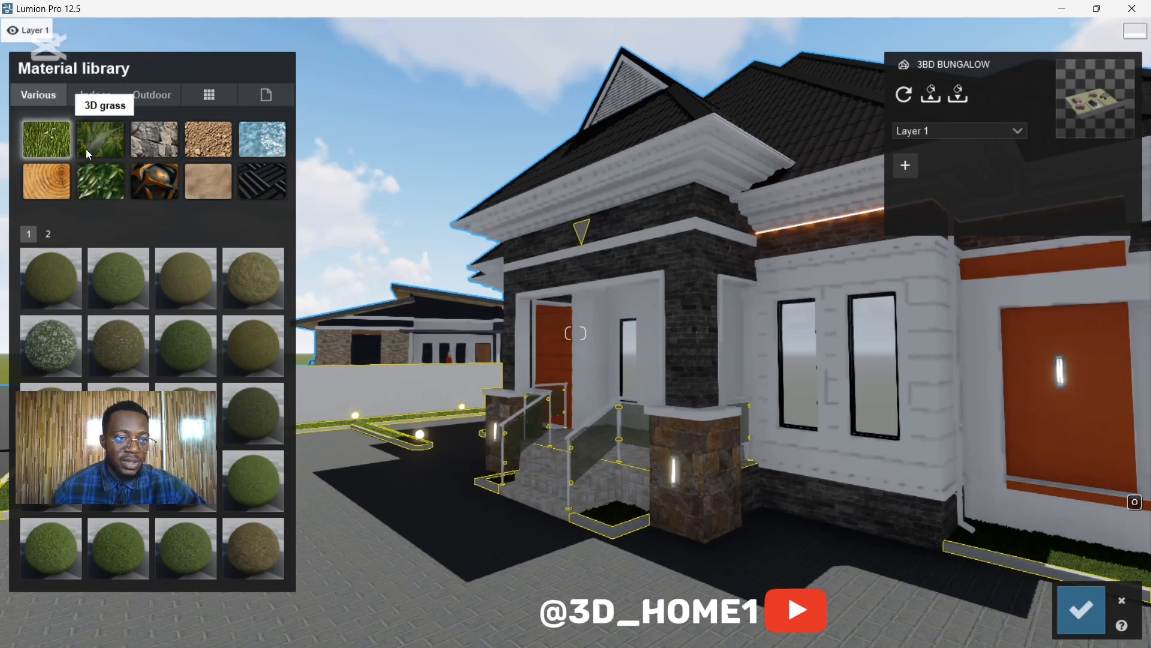
pyautogui.click(153, 150)
pyautogui.scroll(-1, 137, 368)
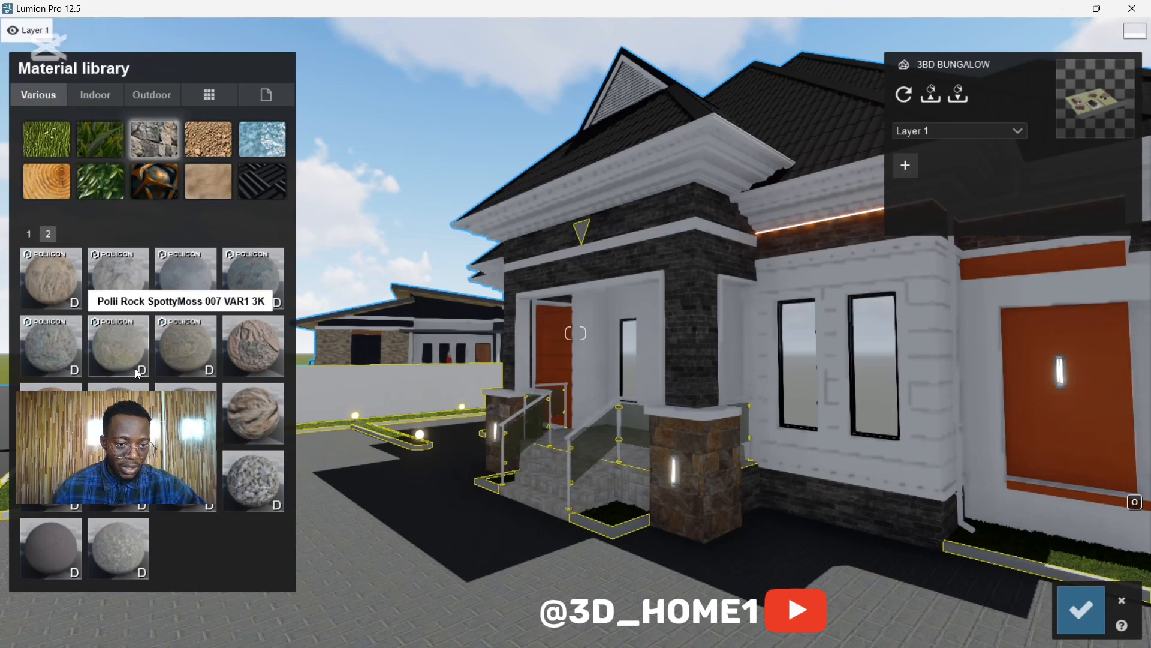
pyautogui.click(28, 234)
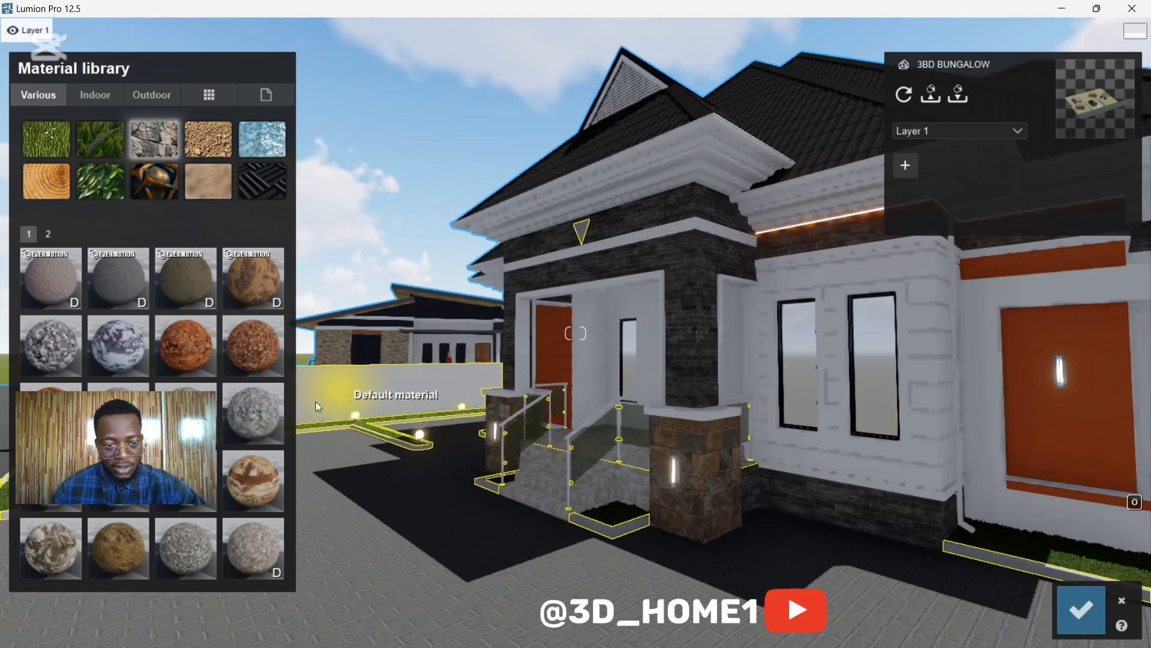
# Look through the Indoor material groups, including fabric, glass, leather, metal, marble, tiles and wood.
pyautogui.click(84, 94)
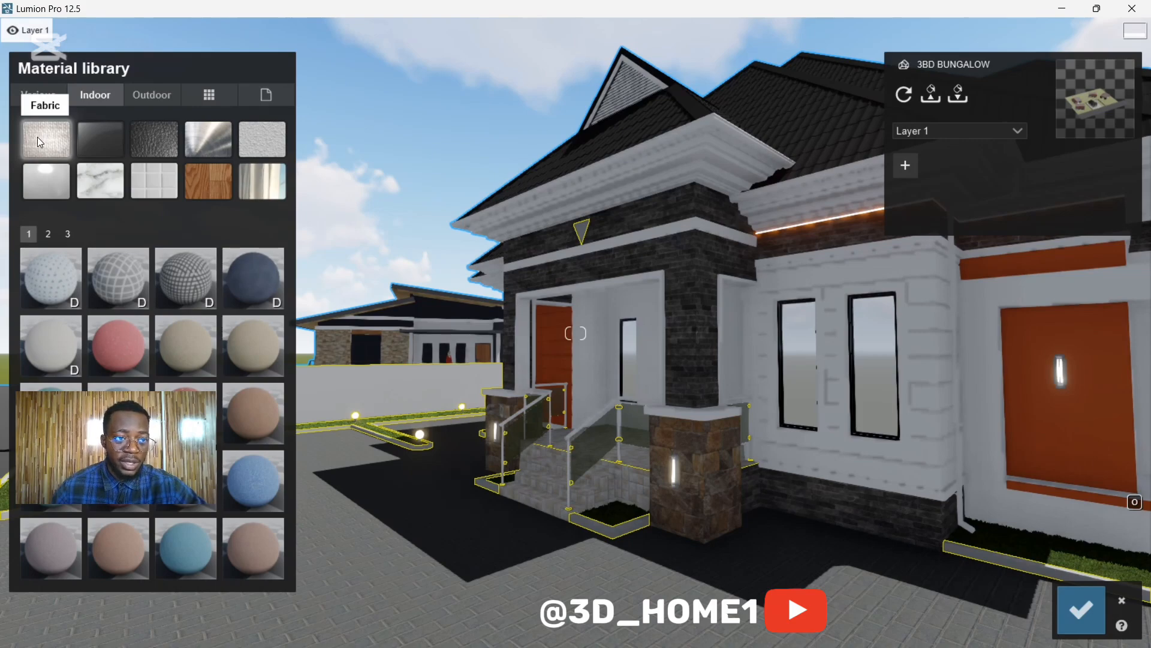
pyautogui.click(92, 141)
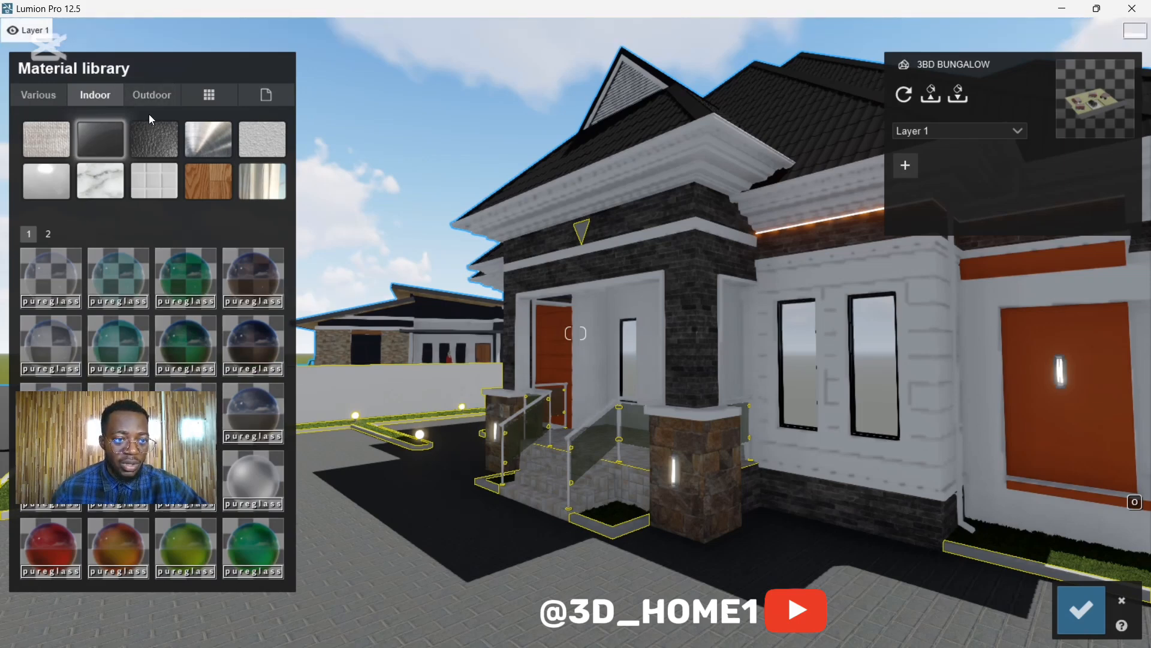
pyautogui.click(153, 141)
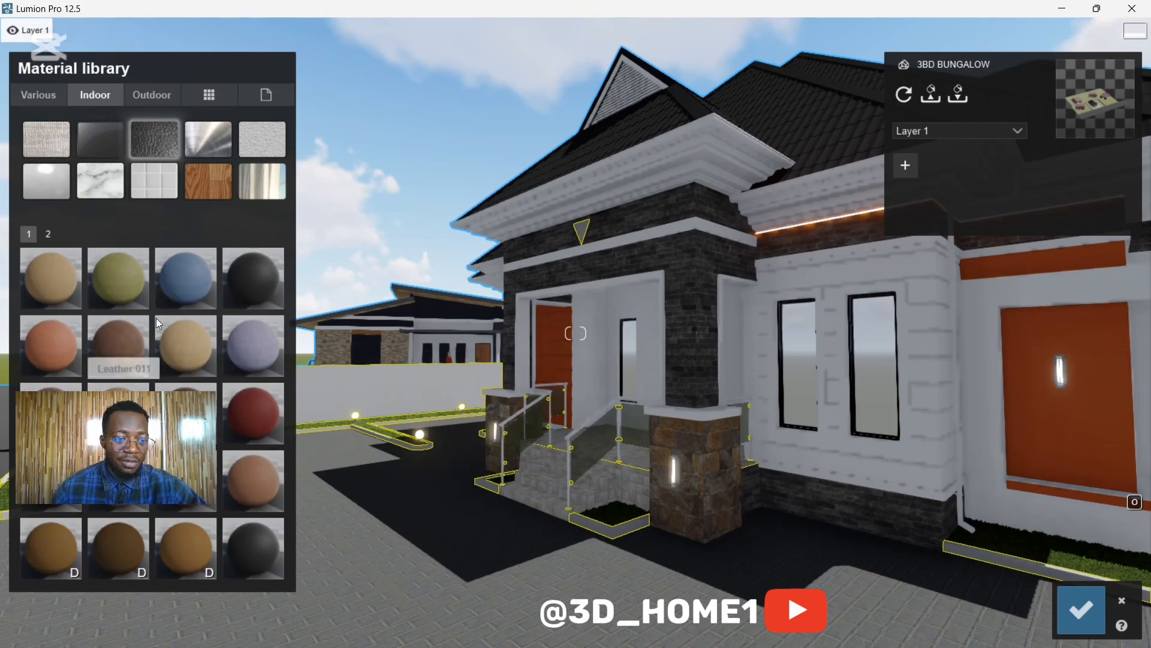
pyautogui.scroll(-1, 156, 324)
pyautogui.scroll(1, 103, 271)
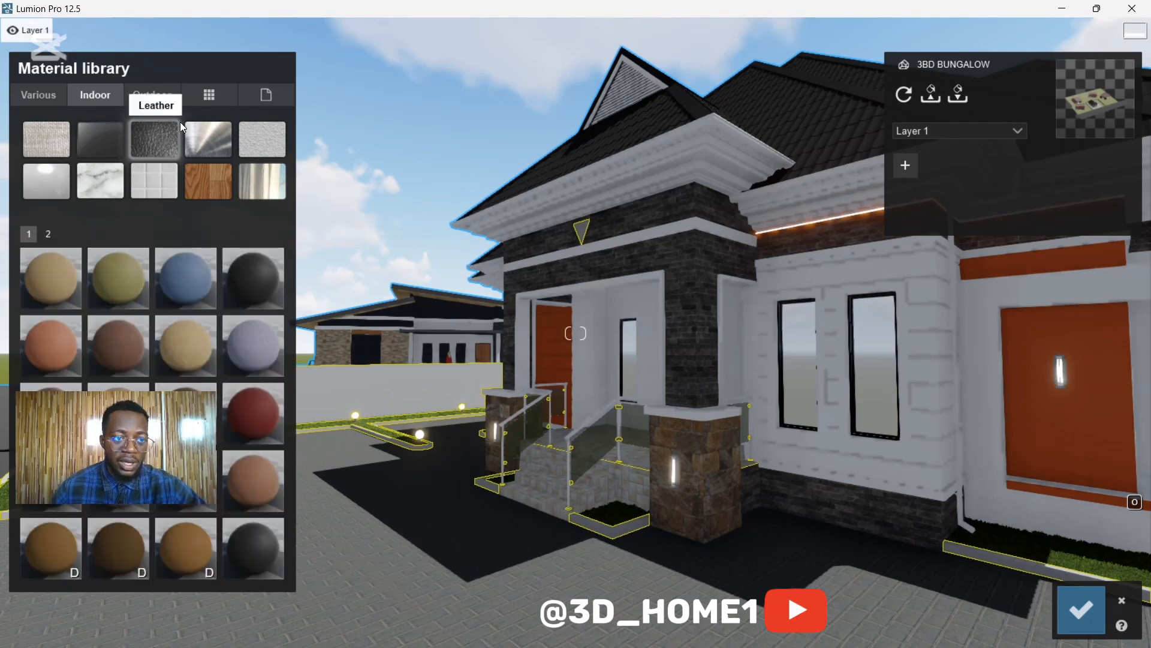
pyautogui.click(204, 138)
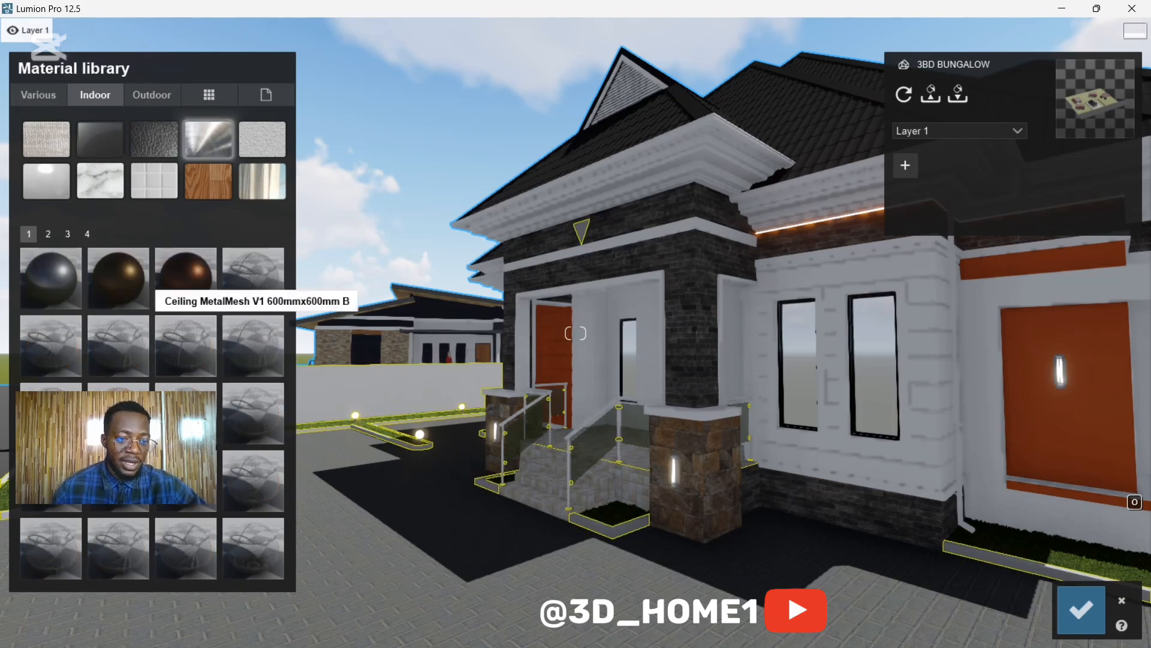
pyautogui.click(252, 136)
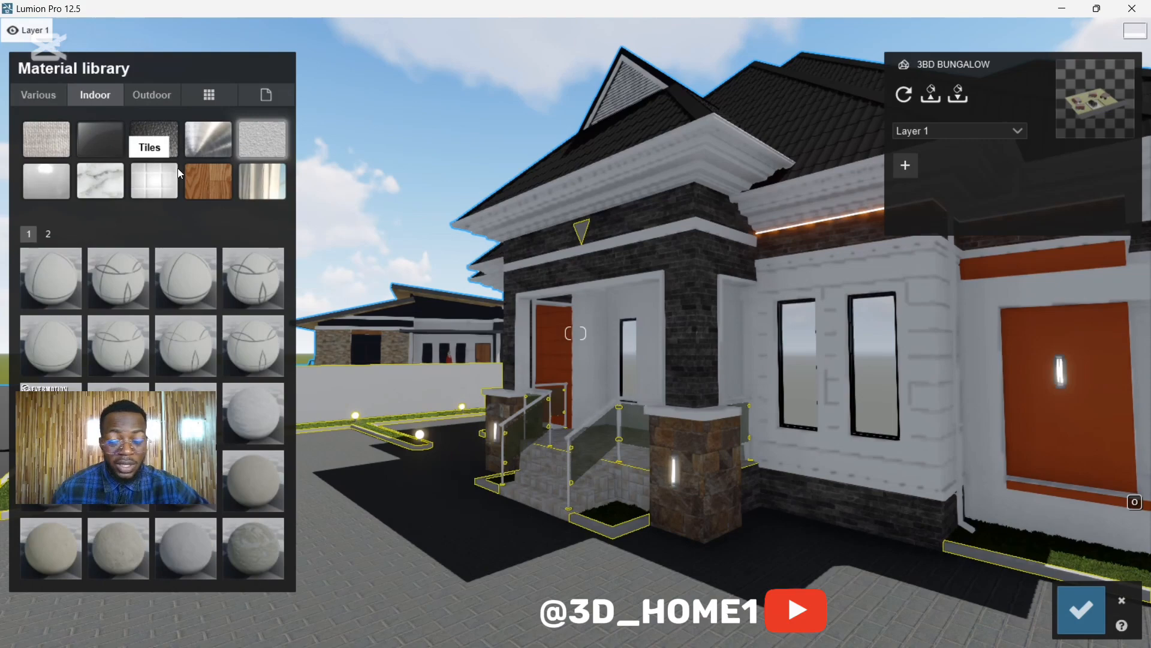
pyautogui.click(92, 183)
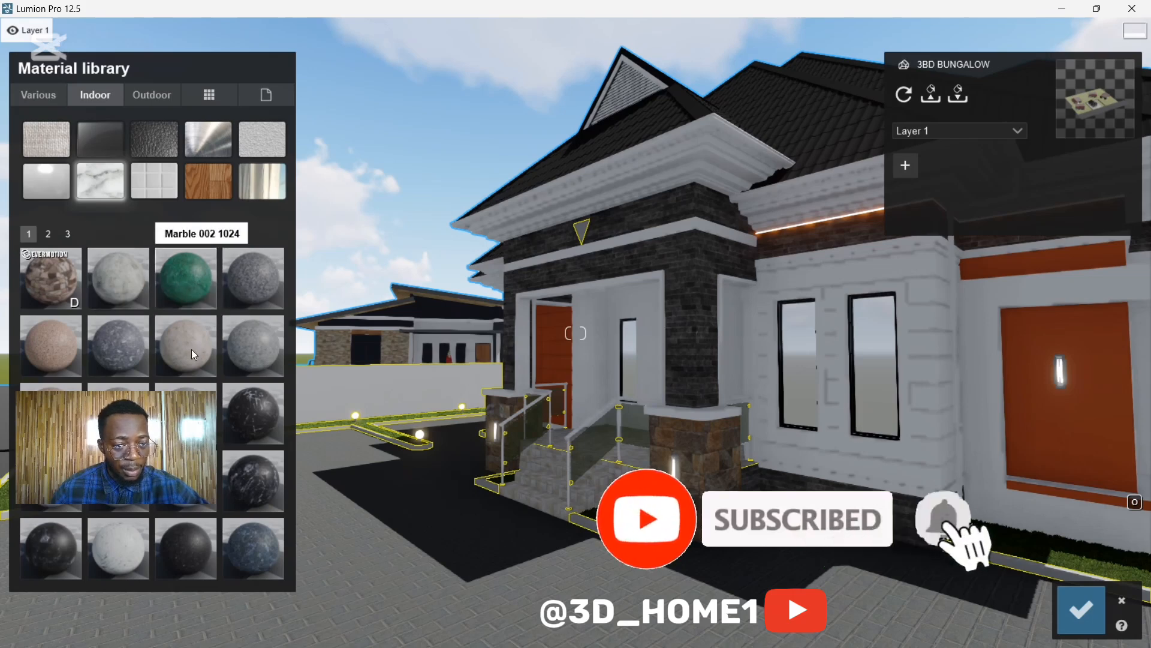
pyautogui.click(147, 181)
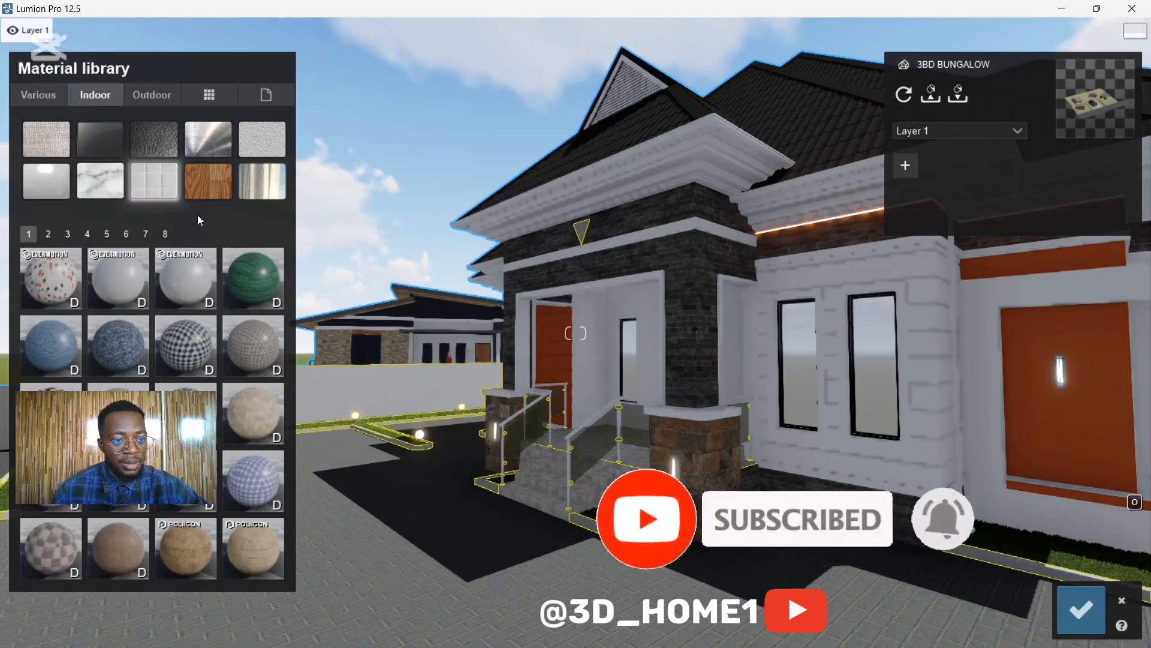
pyautogui.click(209, 181)
pyautogui.click(260, 188)
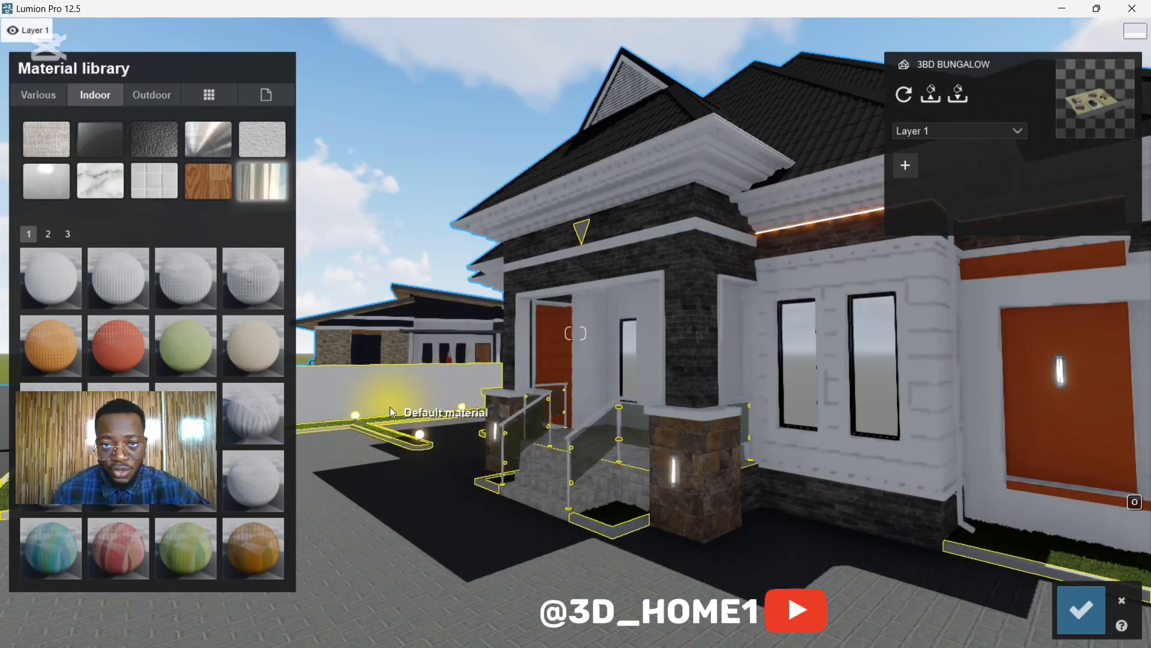
# Apply the Outdoor brick material Bricks 021 to the perimeter wall and inspect it more closely.
pyautogui.click(157, 95)
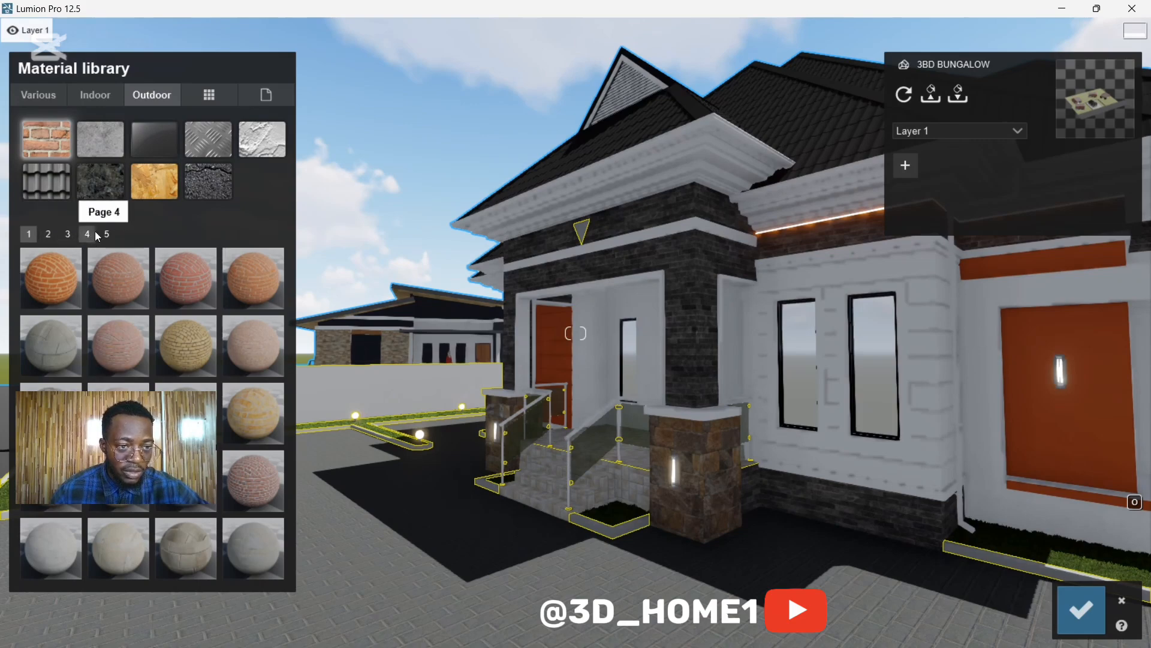
pyautogui.click(48, 234)
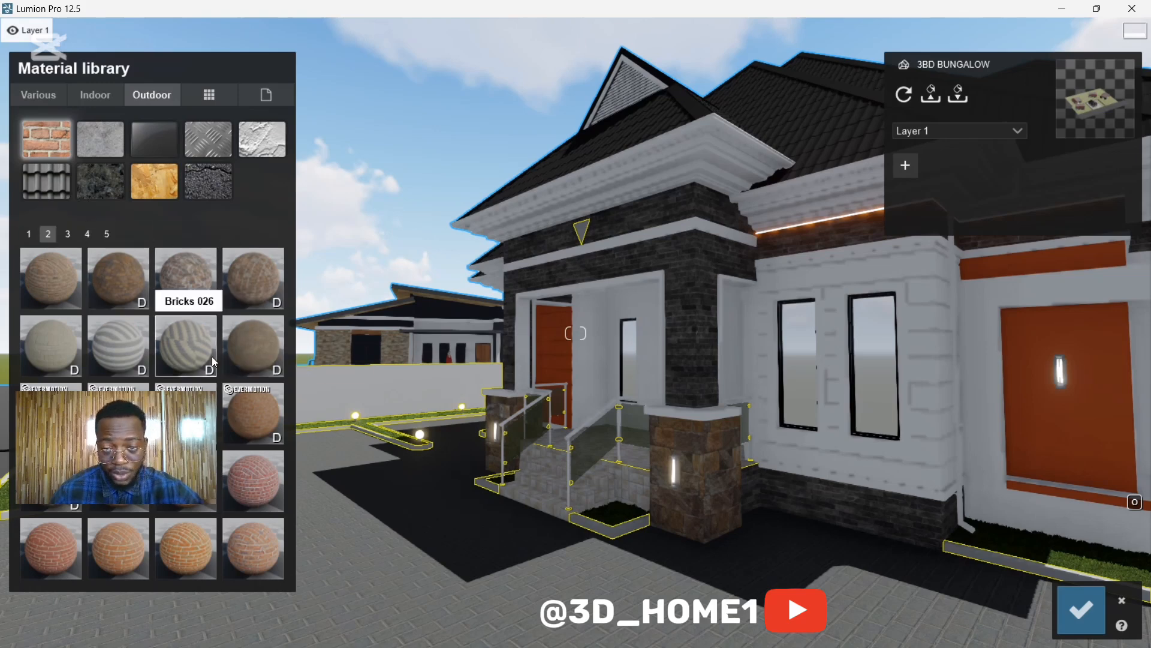
pyautogui.click(123, 276)
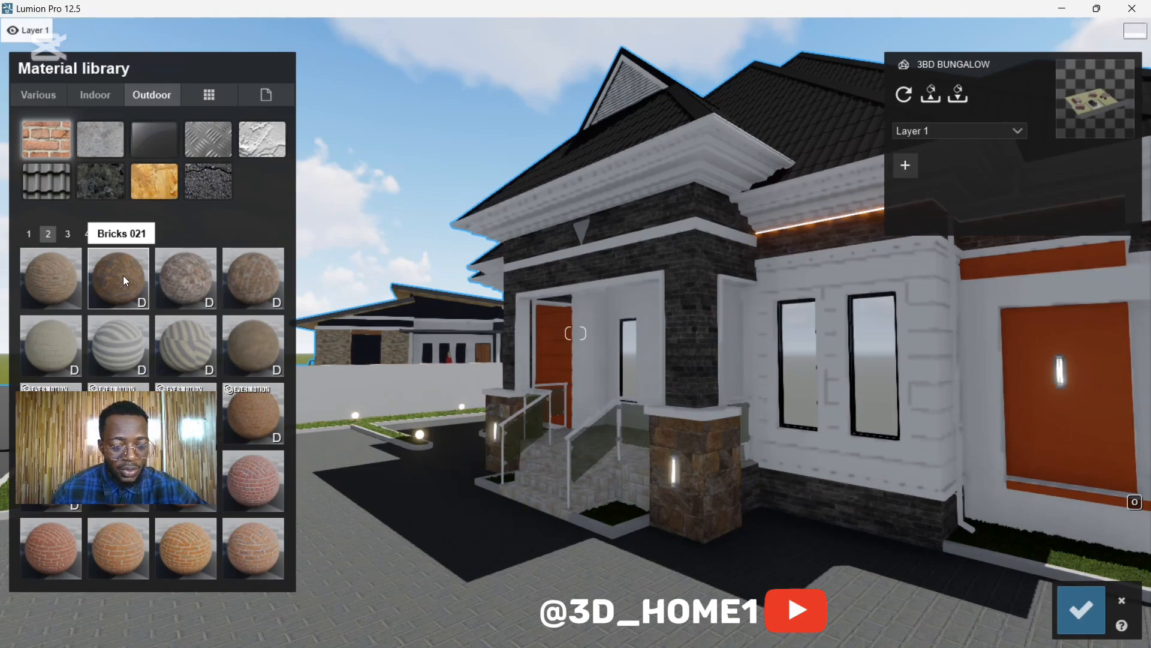
pyautogui.press('w')
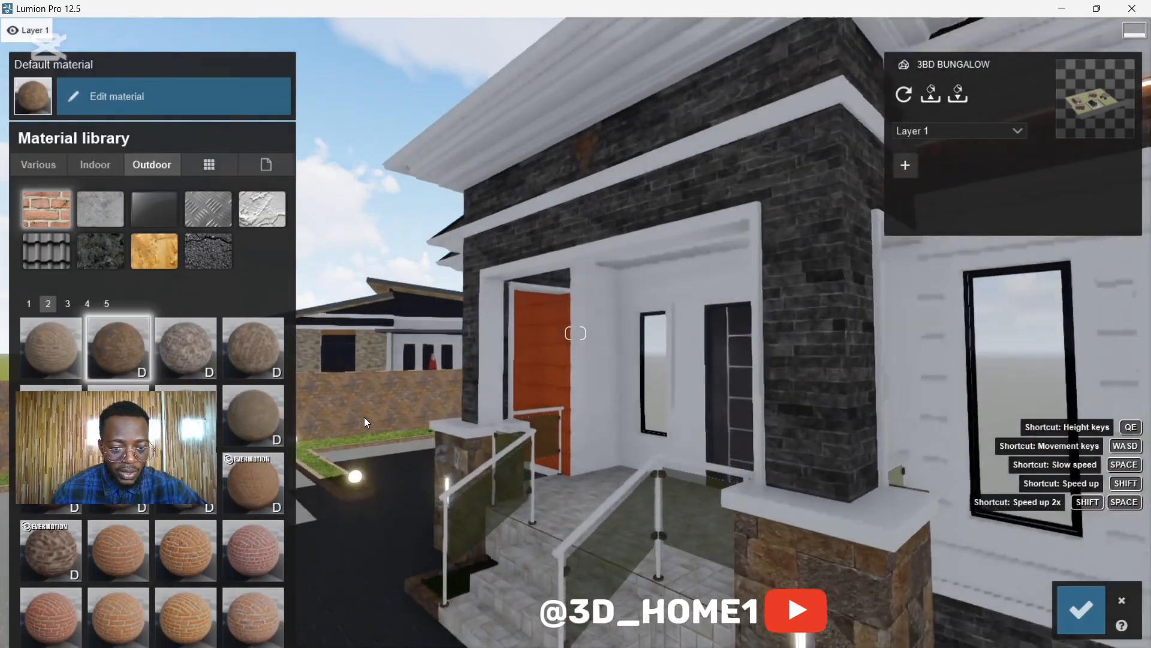
# Inspect the new brick material along the perimeter wall up close and save the material change.
pyautogui.press('a')
pyautogui.press('w')
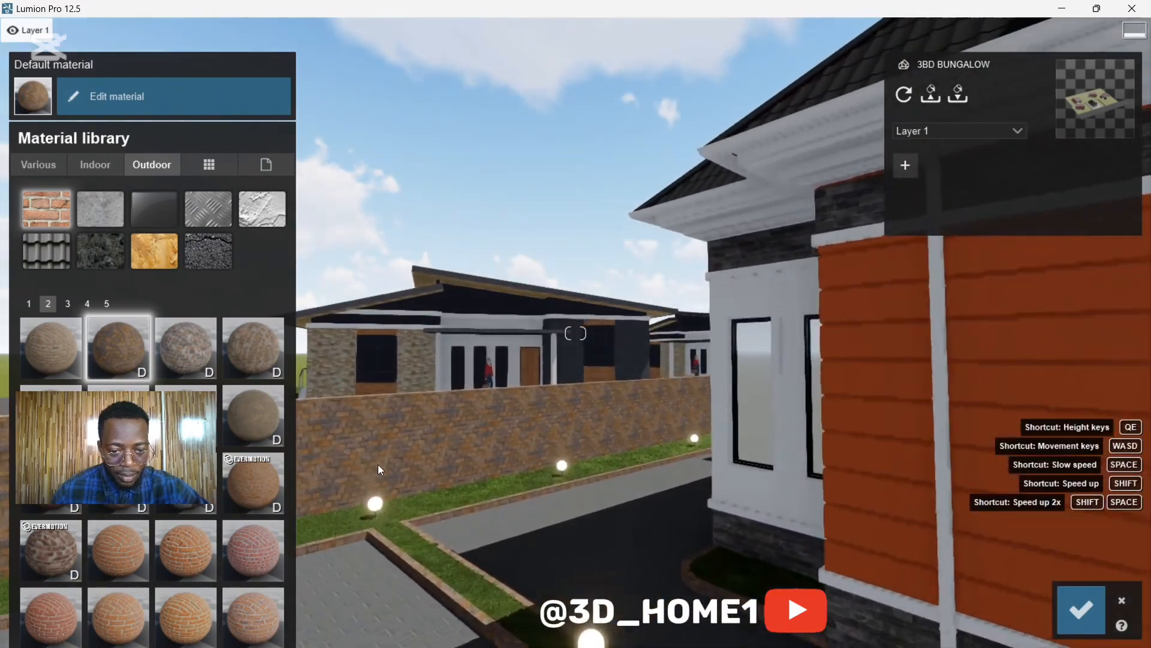
pyautogui.press('q')
pyautogui.press('e')
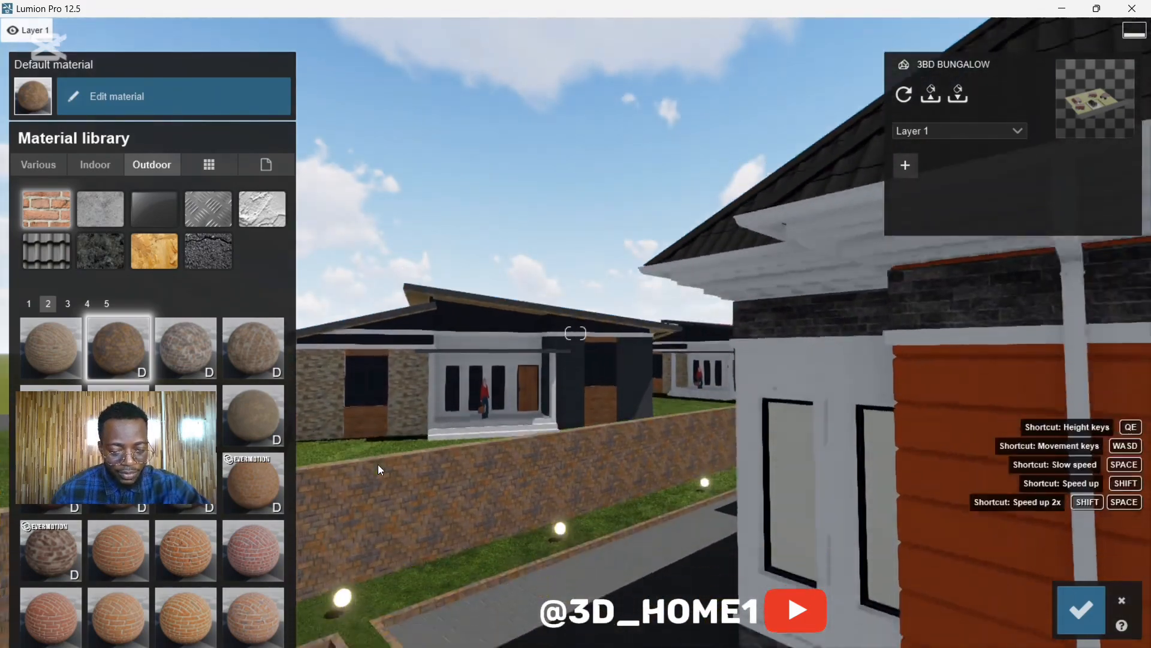
pyautogui.press('w')
pyautogui.press('w')
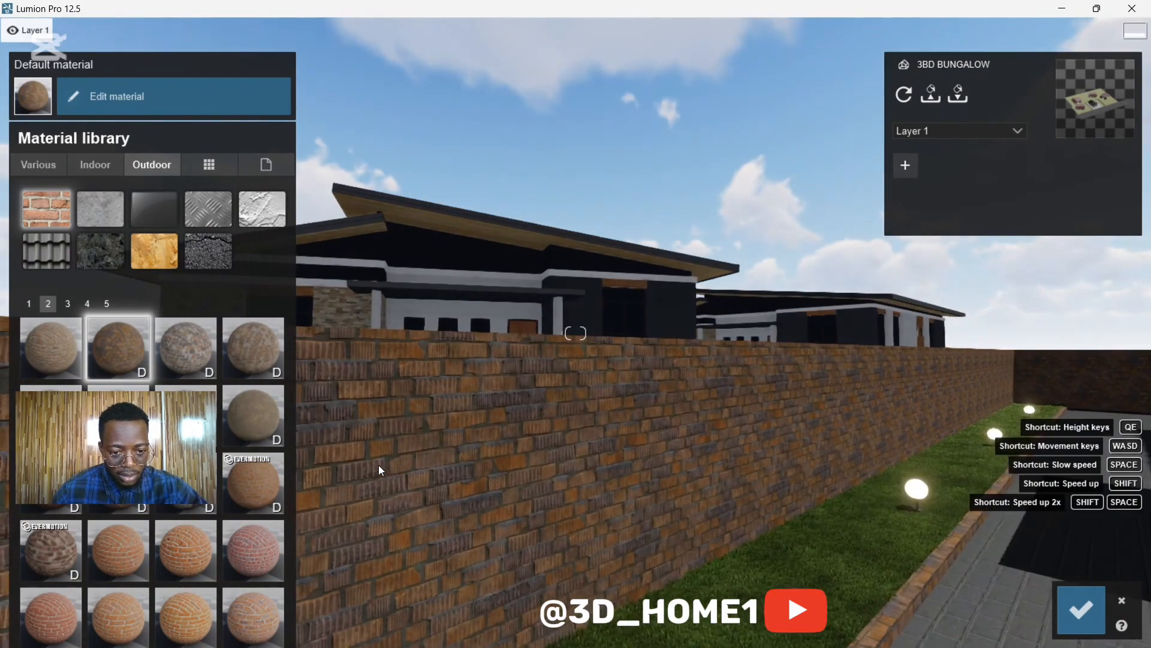
pyautogui.press('a')
pyautogui.press('w')
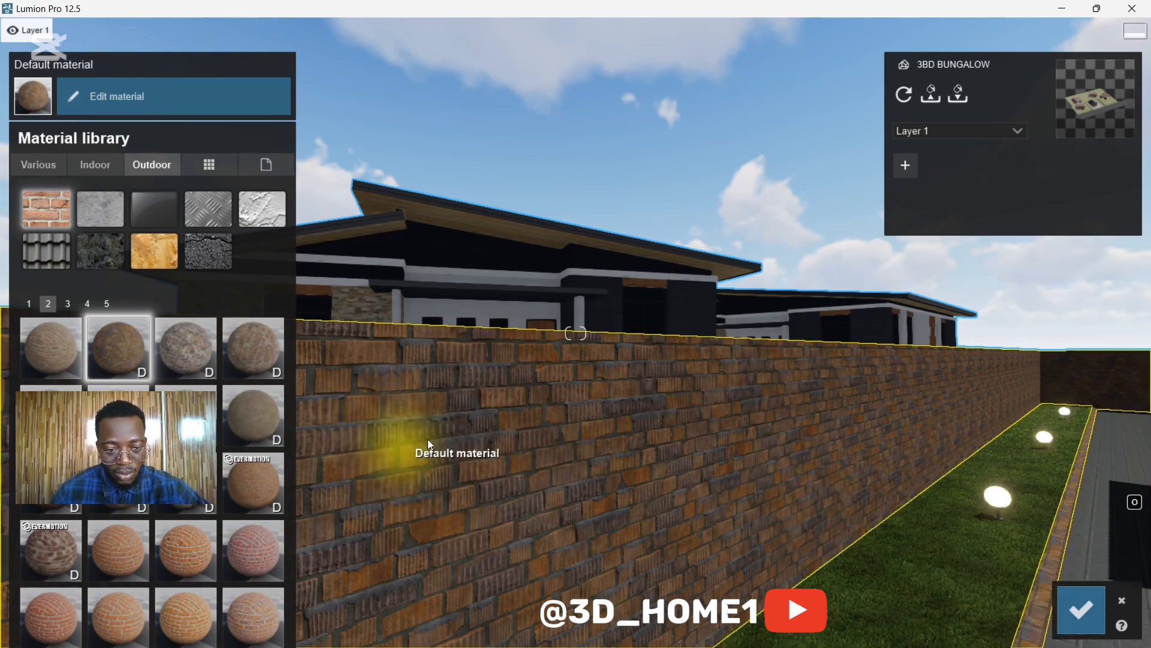
pyautogui.click(1076, 603)
# Reopen the perimeter wall's brick material for editing and increase its relief.
pyautogui.press('s')
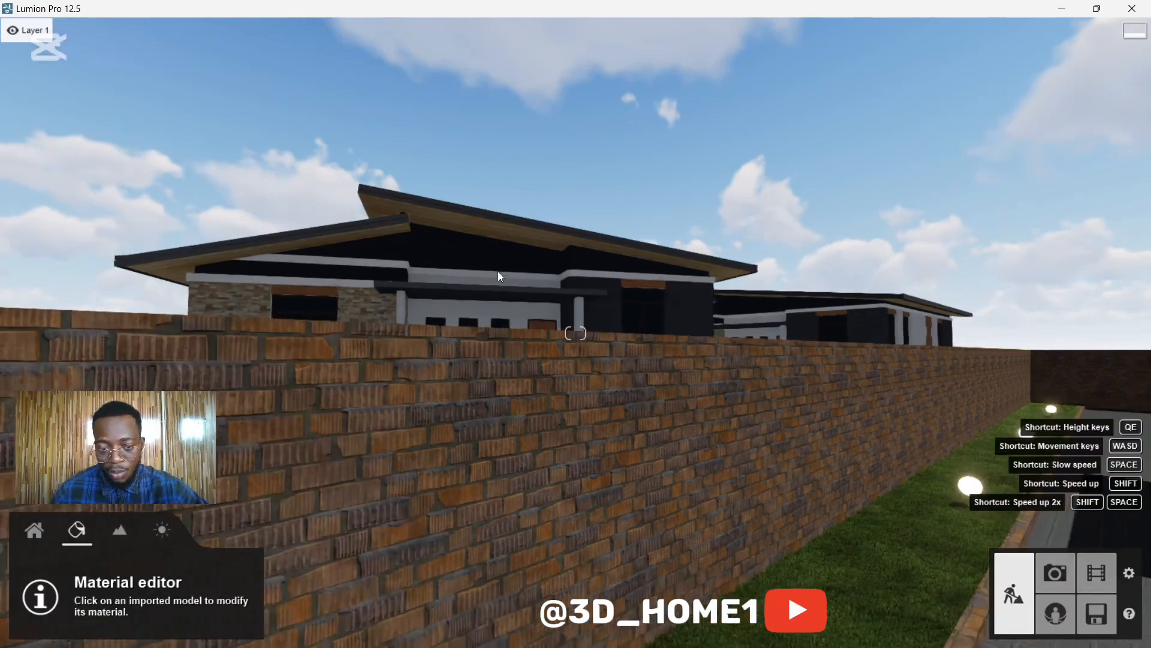
pyautogui.press('w')
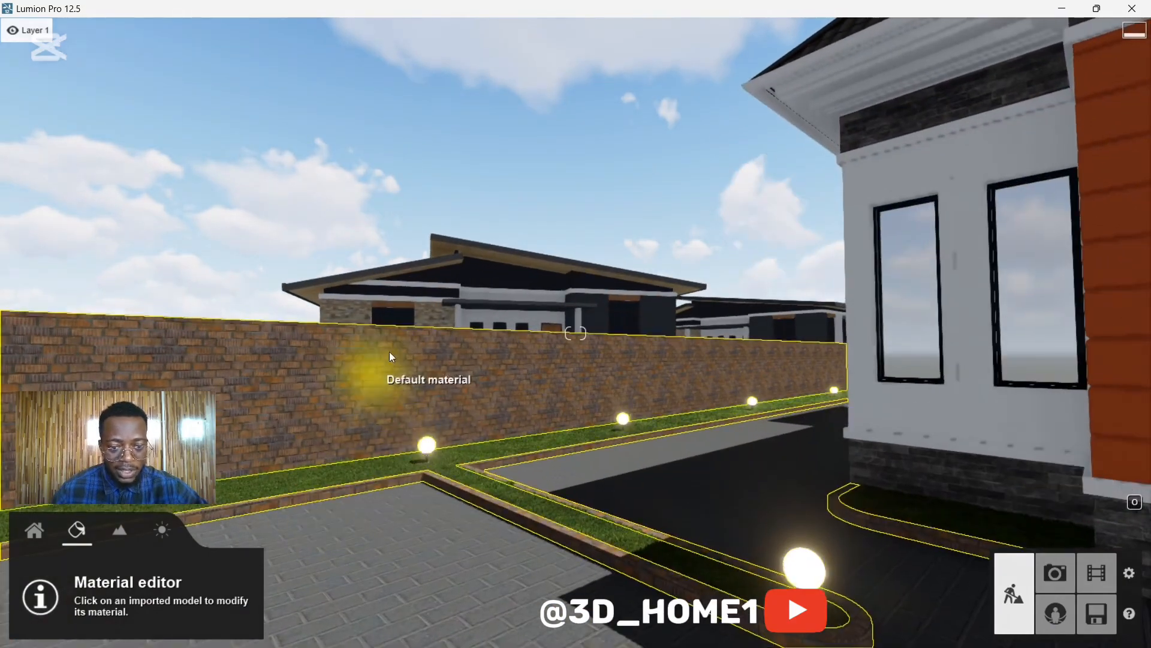
pyautogui.press('s')
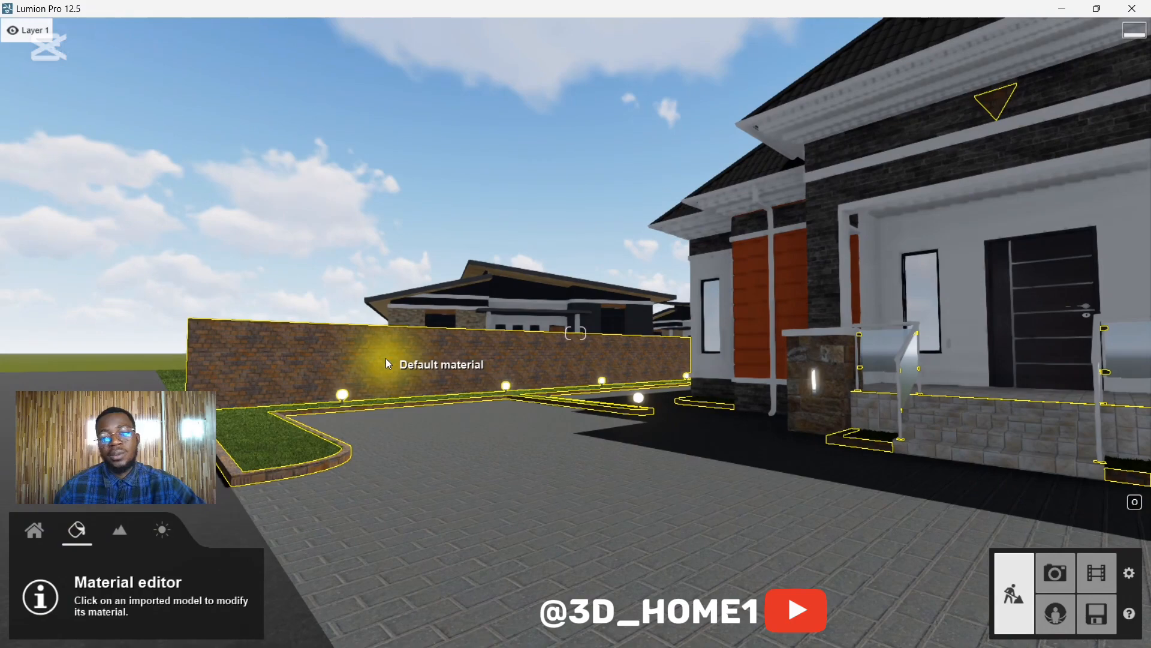
pyautogui.press('w')
pyautogui.press('a')
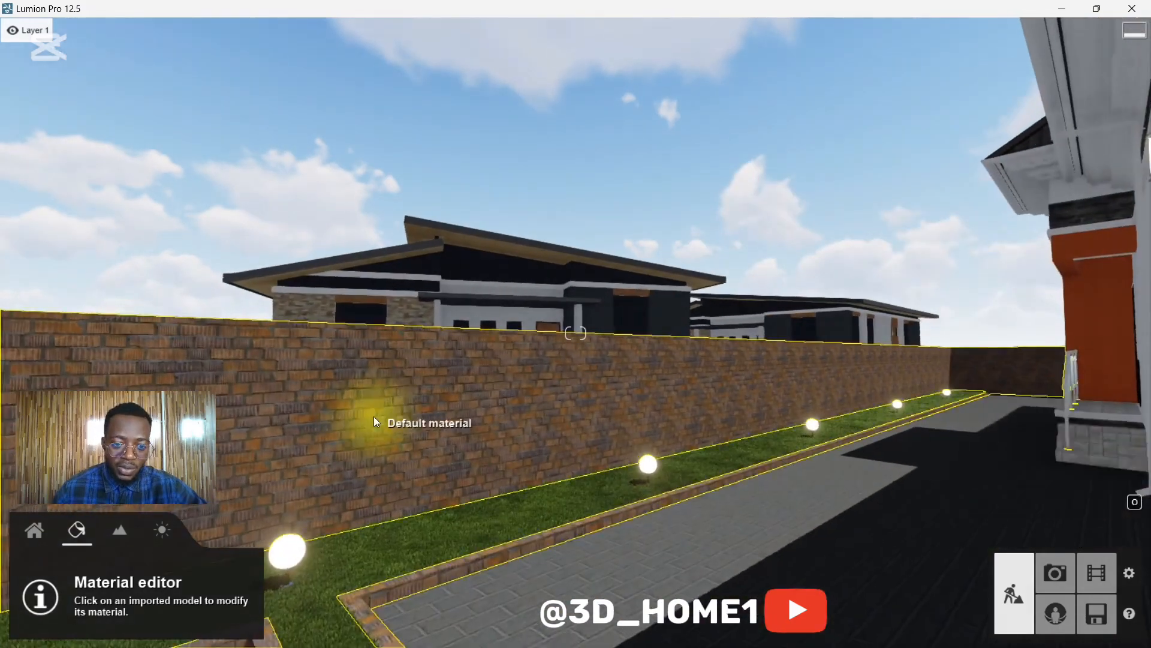
pyautogui.click(382, 408)
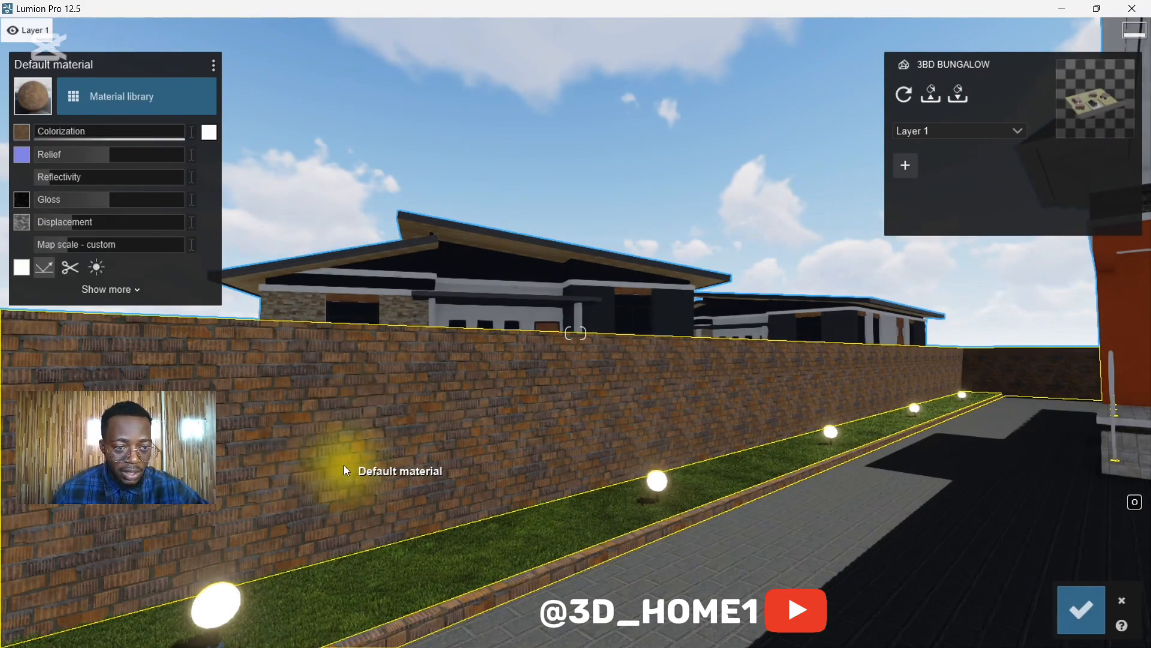
pyautogui.press('a')
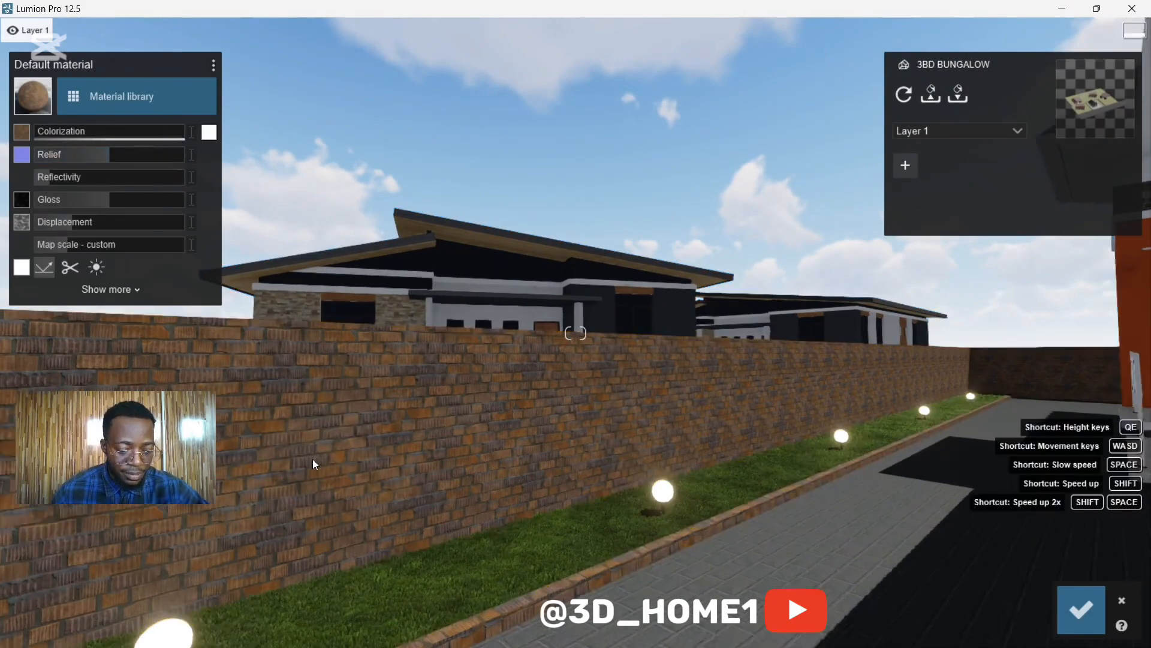
pyautogui.press('w')
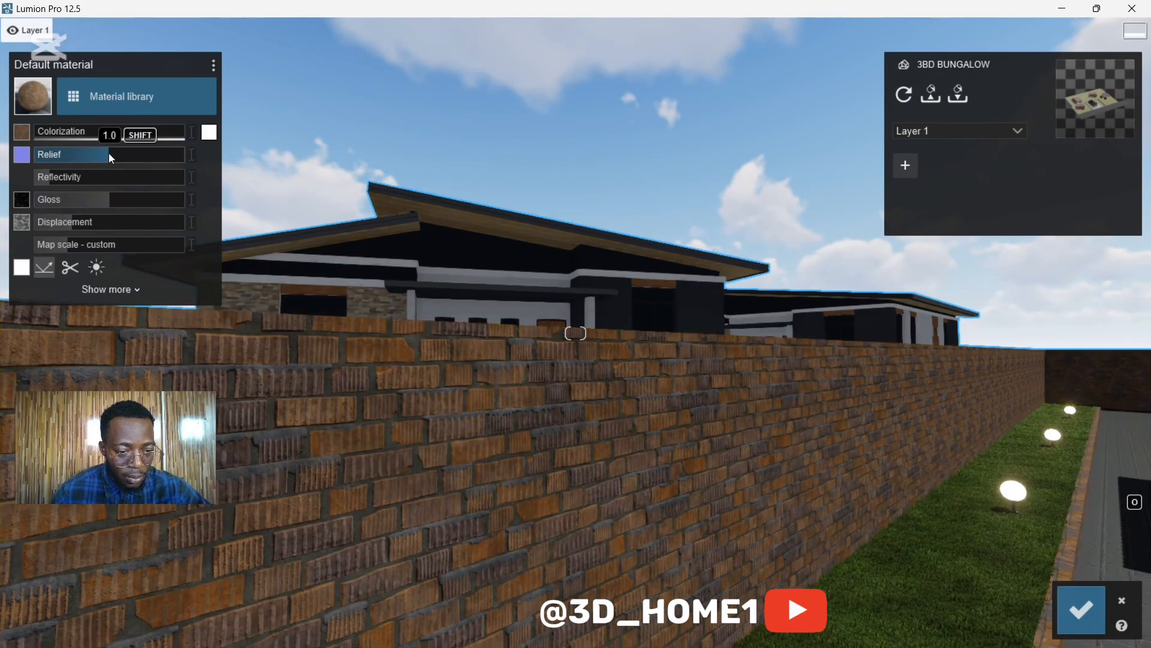
pyautogui.moveTo(110, 153); pyautogui.dragTo(148, 150)
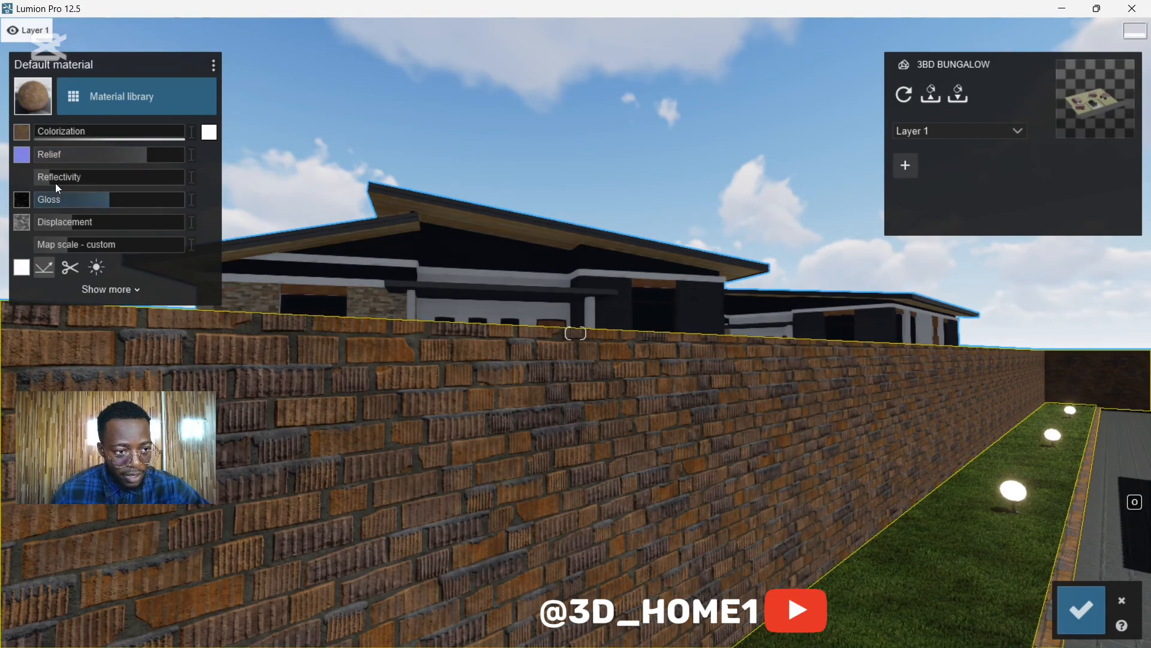
# Lower the wall material's reflectivity to near zero and slightly reduce its displacement.
pyautogui.moveTo(52, 177)
pyautogui.mouseDown()
pyautogui.moveTo(223, 175)
pyautogui.moveTo(26, 188)
pyautogui.moveTo(37, 181)
pyautogui.mouseUp()
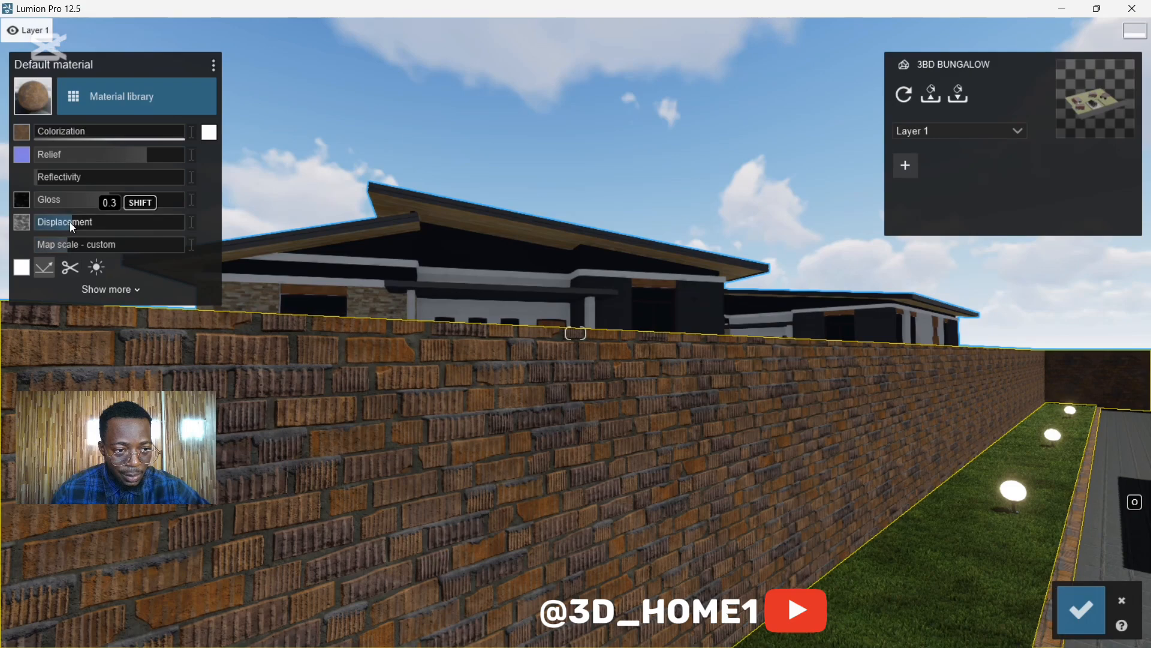
pyautogui.moveTo(70, 222)
pyautogui.mouseDown()
pyautogui.moveTo(138, 223)
pyautogui.moveTo(2, 236)
pyautogui.moveTo(138, 225)
pyautogui.moveTo(1, 239)
pyautogui.moveTo(232, 214)
pyautogui.moveTo(55, 232)
pyautogui.moveTo(76, 225)
pyautogui.moveTo(67, 225)
pyautogui.mouseUp()
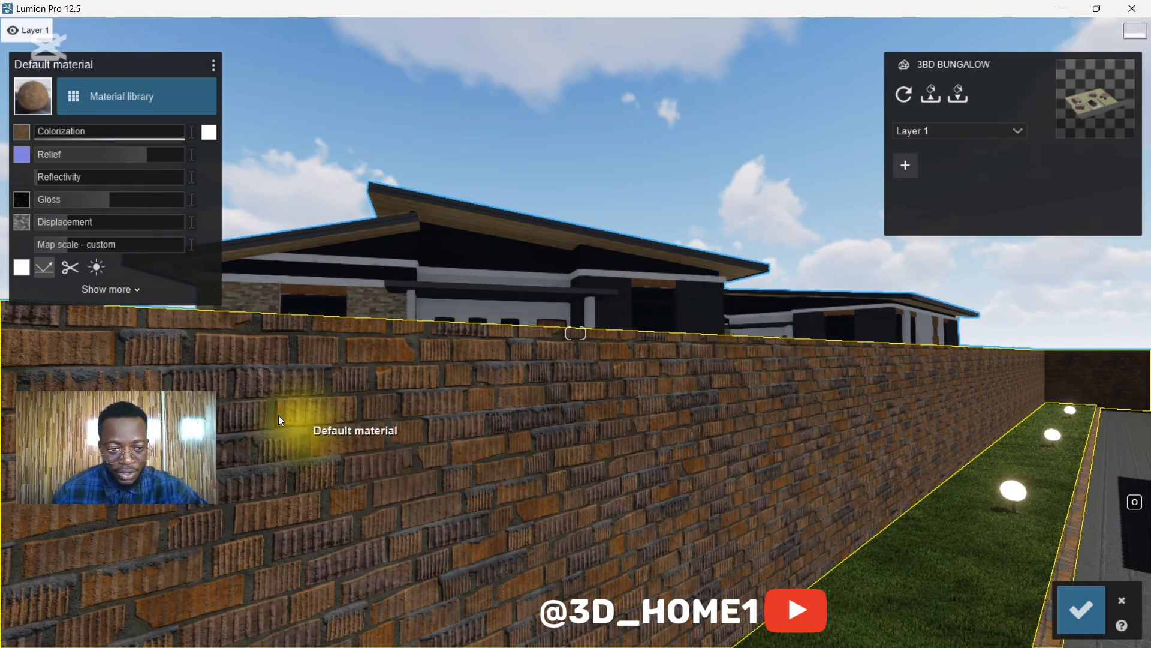
pyautogui.scroll(-1, 233, 348)
# Enlarge the wall's brick pattern by setting the map scale to 5.0 and check it against the house.
pyautogui.moveTo(52, 243)
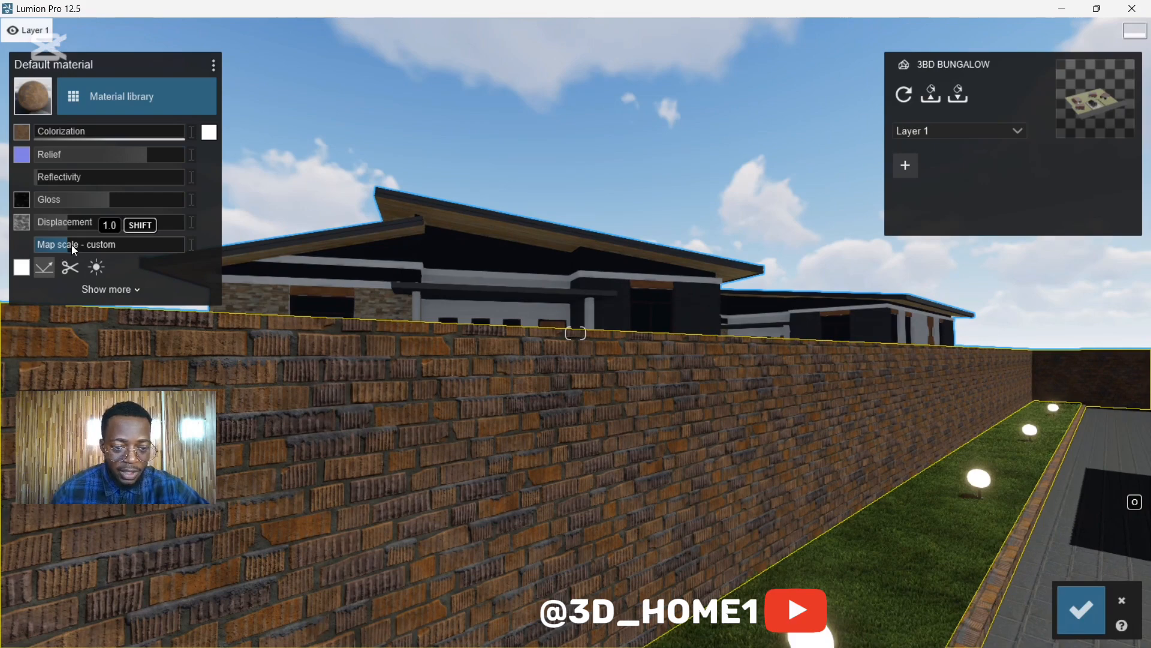
pyautogui.moveTo(71, 245); pyautogui.dragTo(77, 244)
pyautogui.press('s')
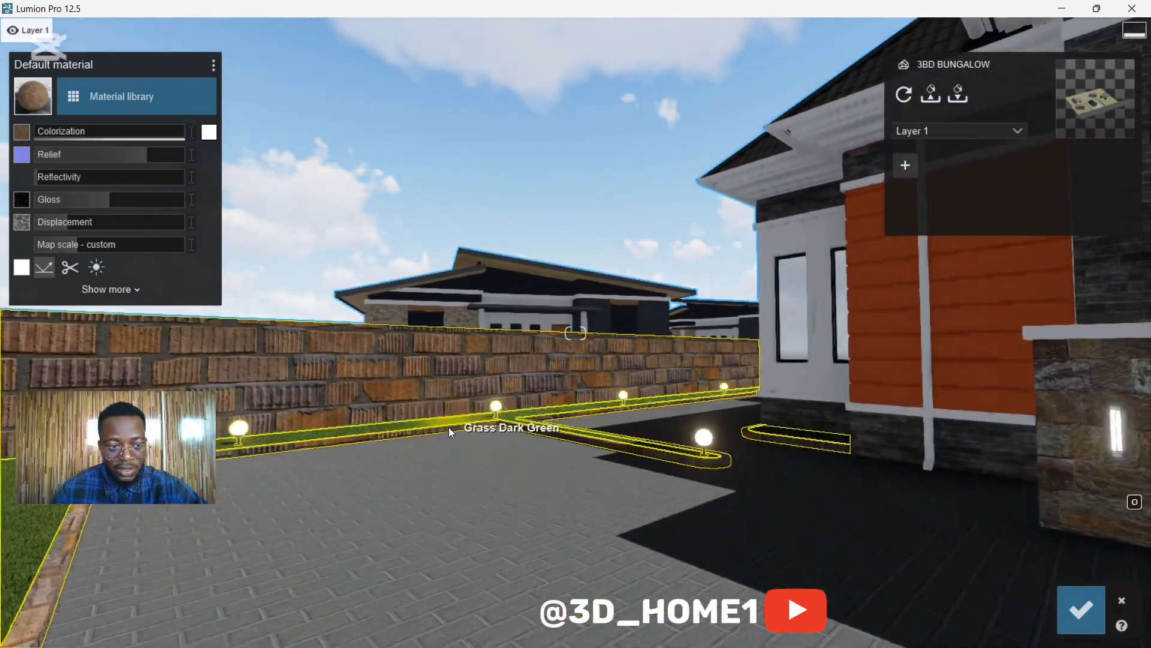
pyautogui.press('w')
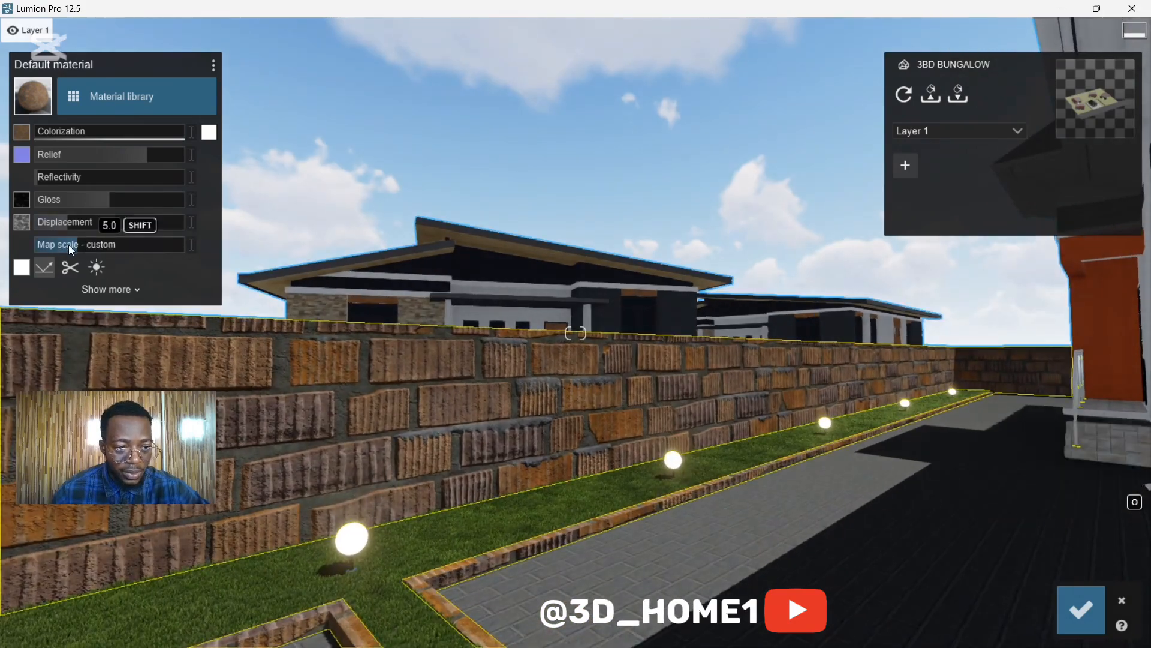
# Reduce the wall material's map scale to get smaller bricks and check the pattern along the driveway.
pyautogui.moveTo(73, 240)
pyautogui.mouseDown()
pyautogui.moveTo(61, 250)
pyautogui.moveTo(69, 245)
pyautogui.mouseUp()
pyautogui.press('s')
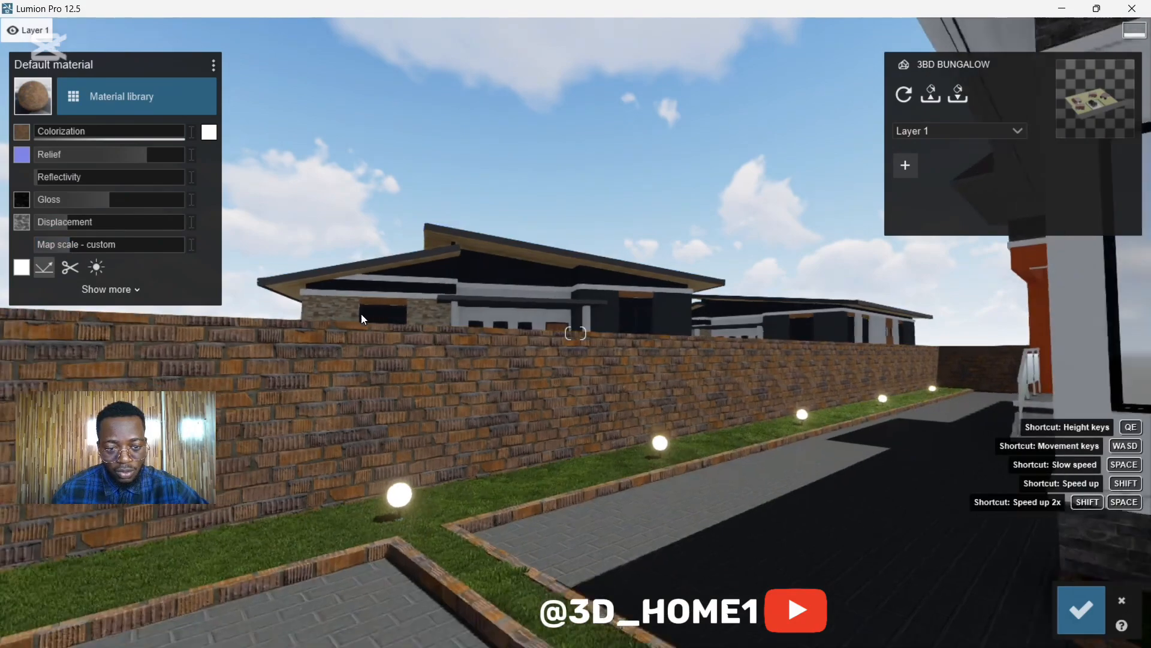
pyautogui.press('w')
pyautogui.press('s')
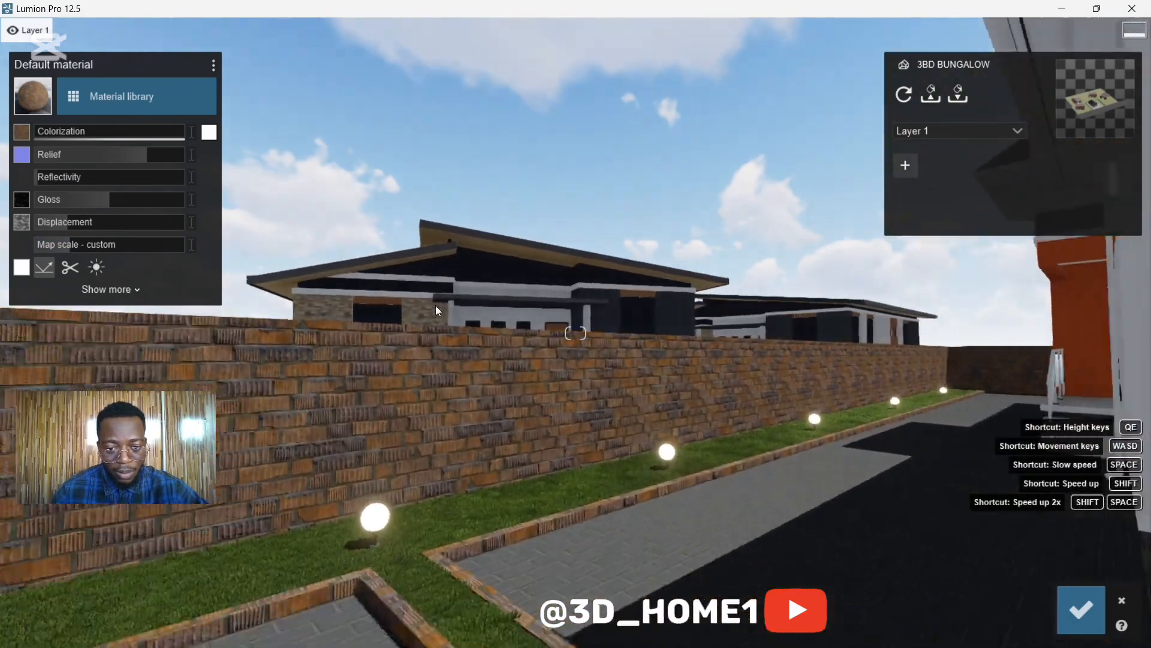
pyautogui.press('w')
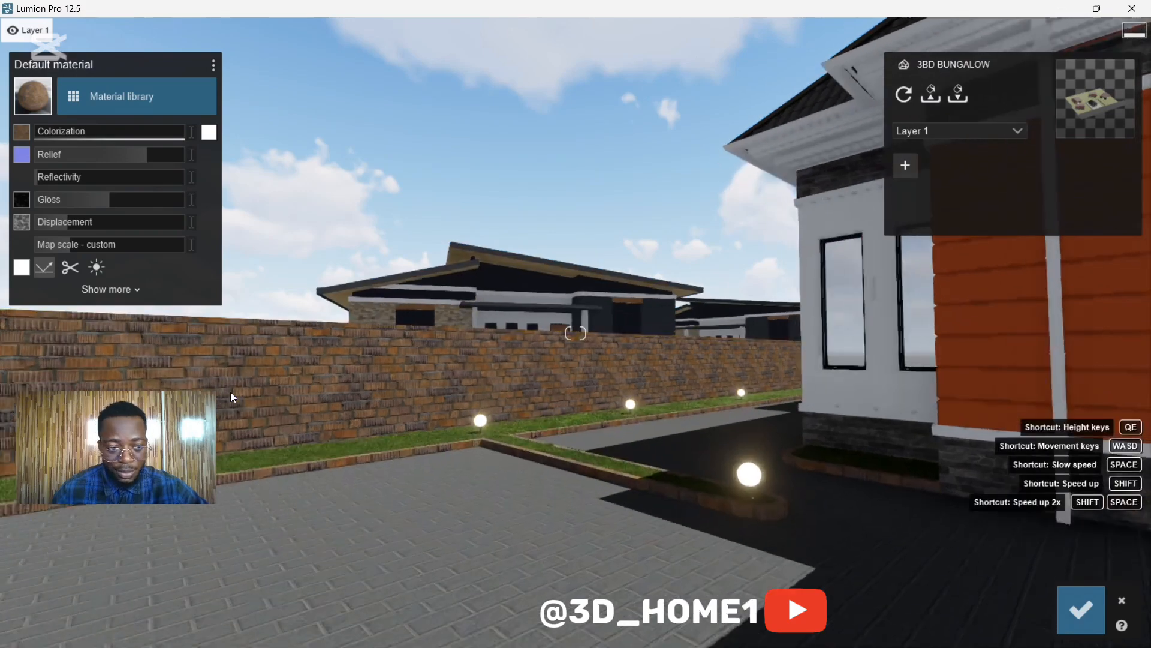
# Set the wall material's map scale to 2.3 and review the wall from the front of the bungalow.
pyautogui.moveTo(37, 243); pyautogui.dragTo(71, 245)
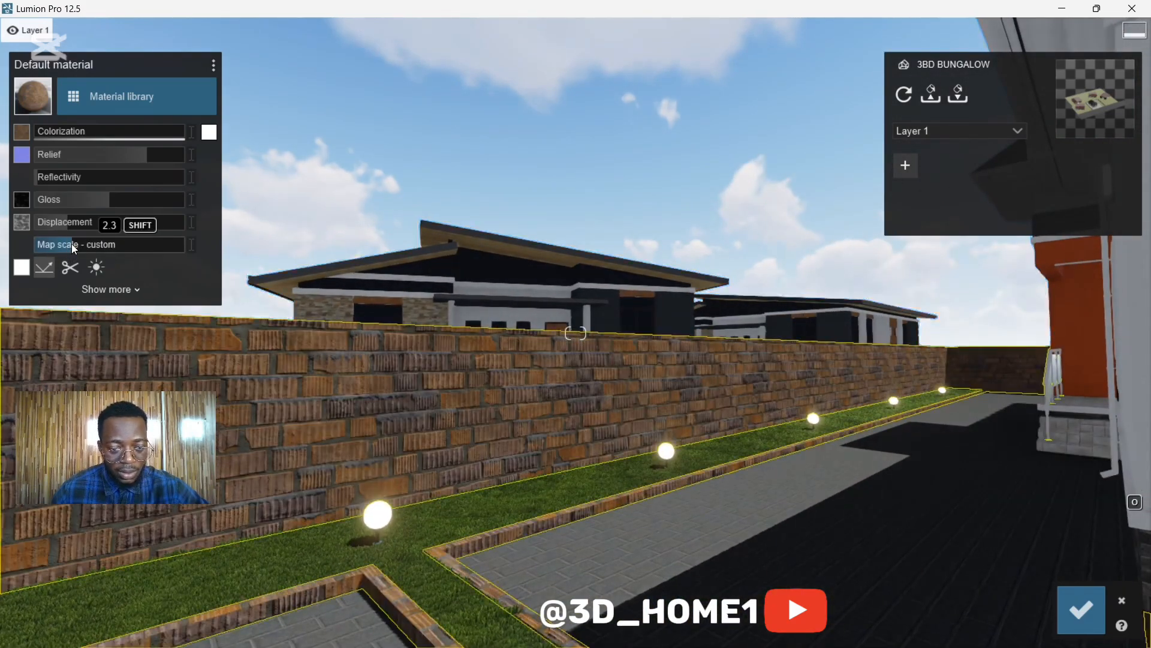
pyautogui.press('s')
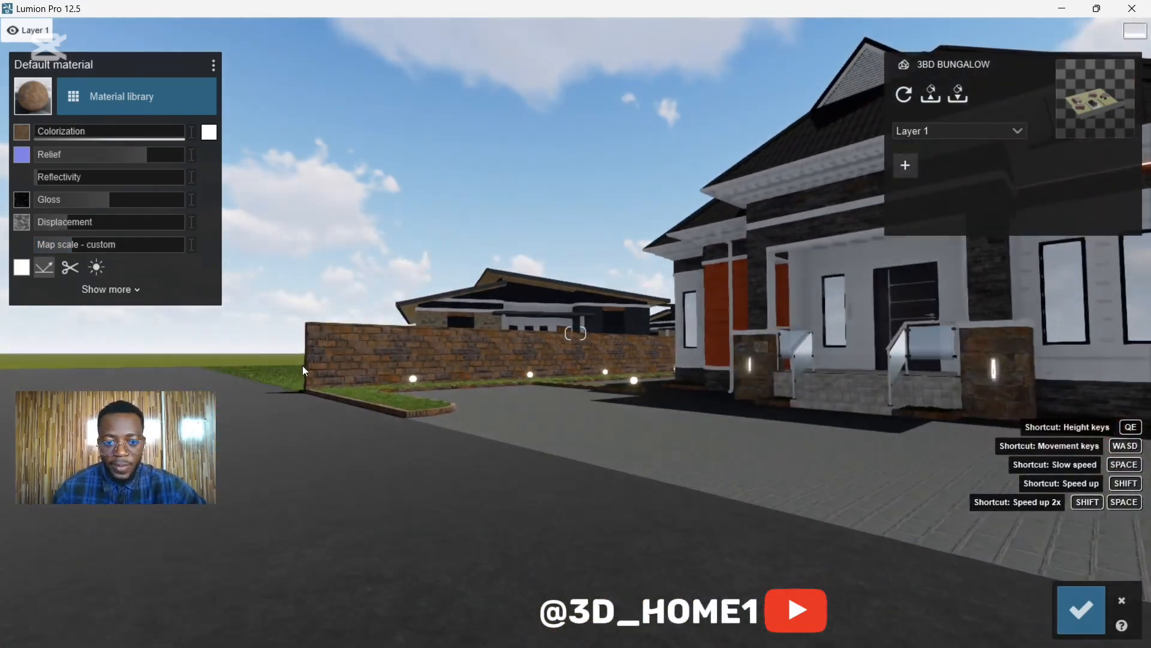
pyautogui.moveTo(303, 366); pyautogui.dragTo(380, 381, button='right')
pyautogui.press('s')
pyautogui.press('w')
pyautogui.press('w')
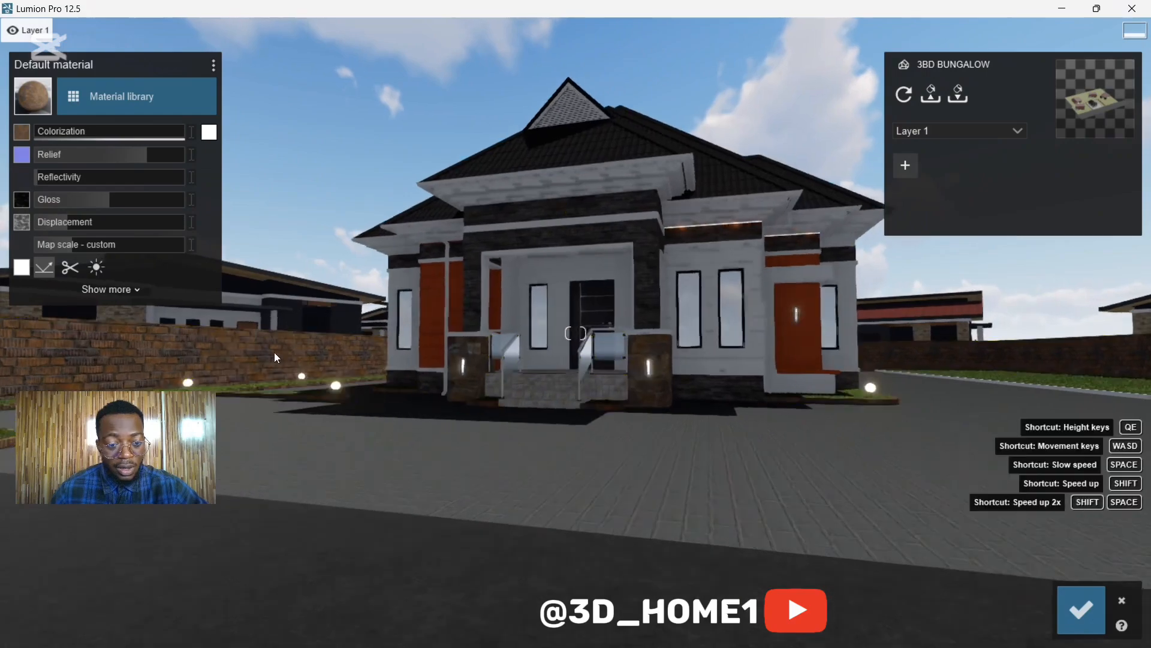
pyautogui.moveTo(275, 352); pyautogui.dragTo(191, 360, button='right')
pyautogui.moveTo(348, 390); pyautogui.dragTo(330, 358, button='right')
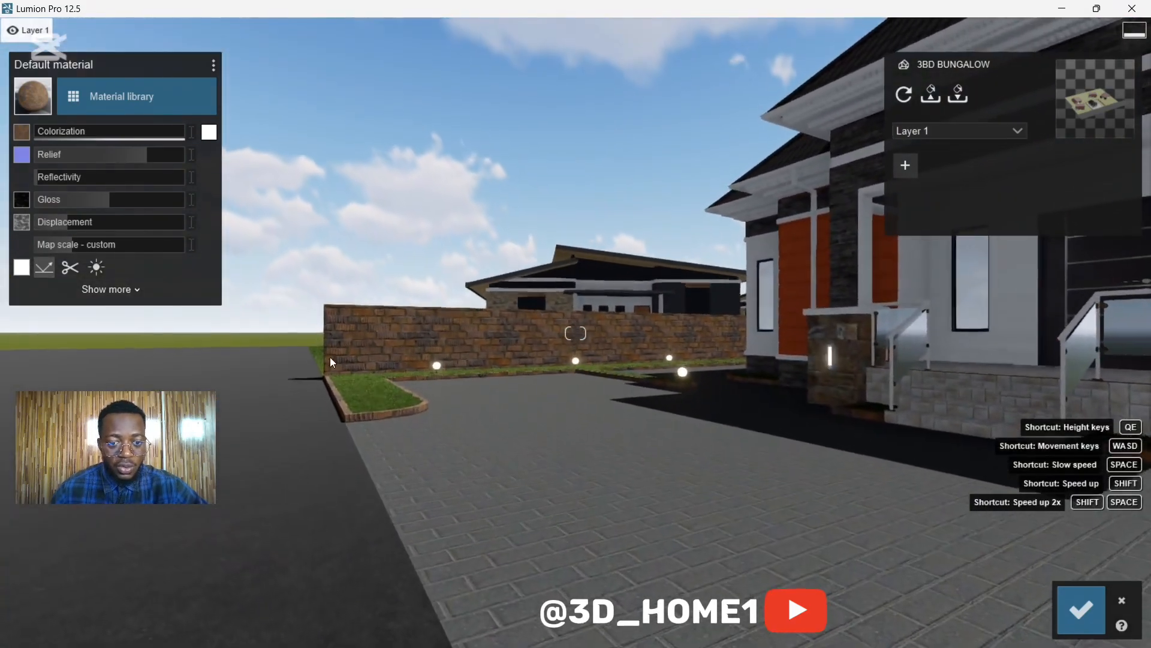
pyautogui.press('w')
pyautogui.press('s')
pyautogui.press('s')
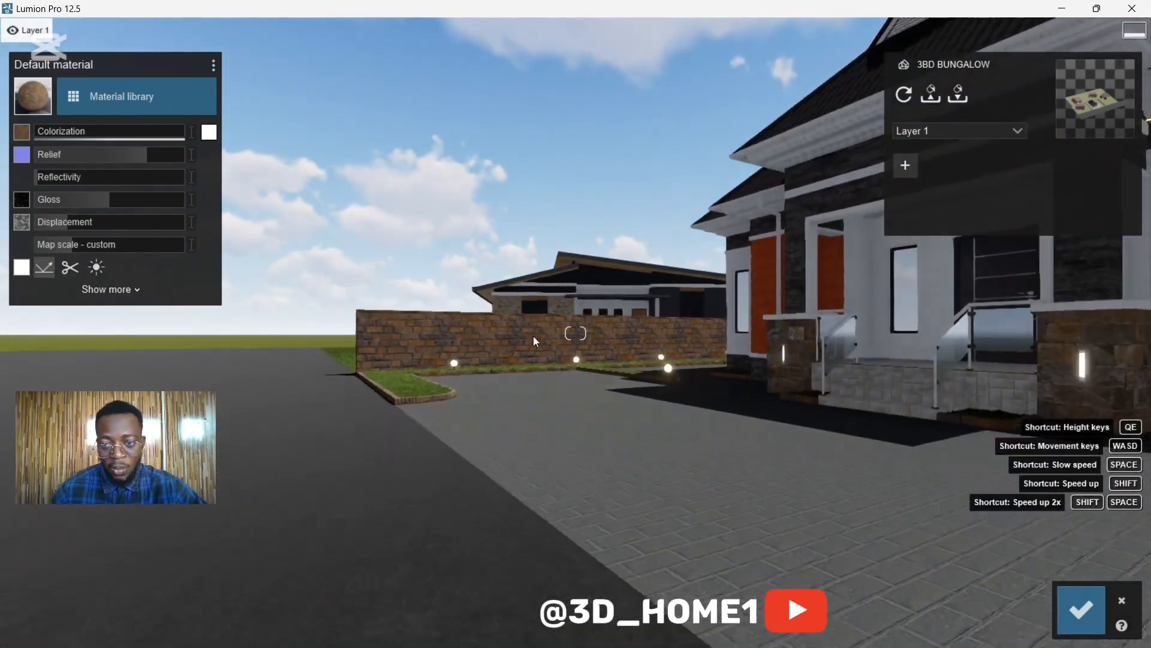
# Select the Brick - Brown material on the porch column and try a slightly lower map scale.
pyautogui.press('w')
pyautogui.moveTo(599, 270); pyautogui.dragTo(671, 216, button='right')
pyautogui.press('w')
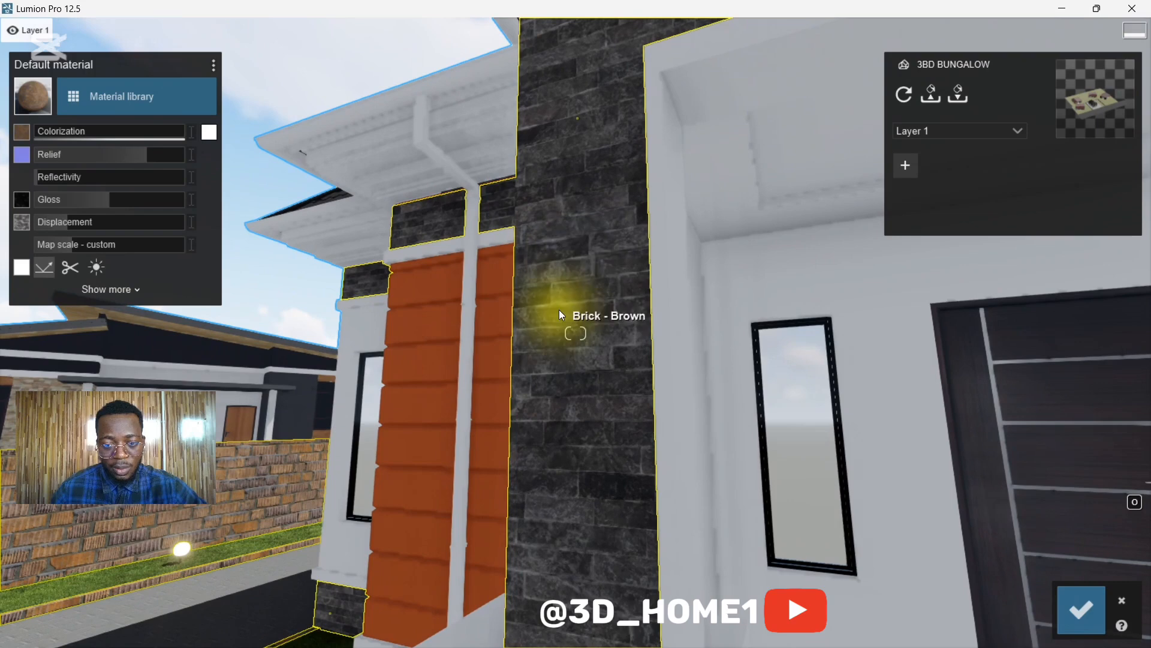
pyautogui.click(557, 311)
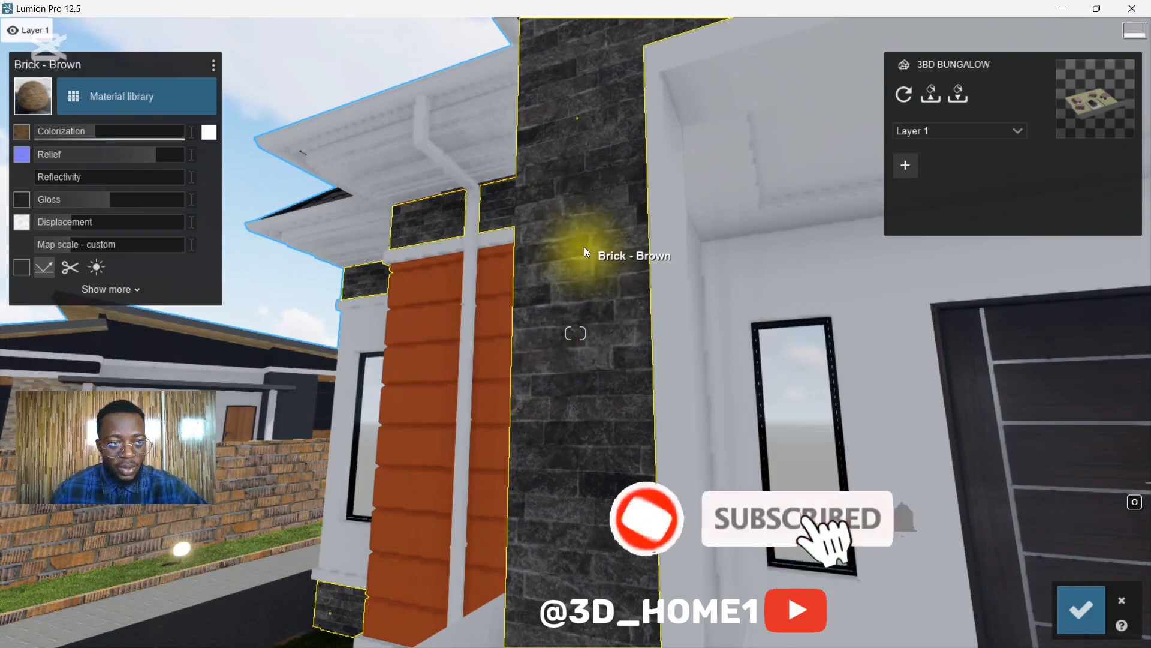
pyautogui.moveTo(102, 203)
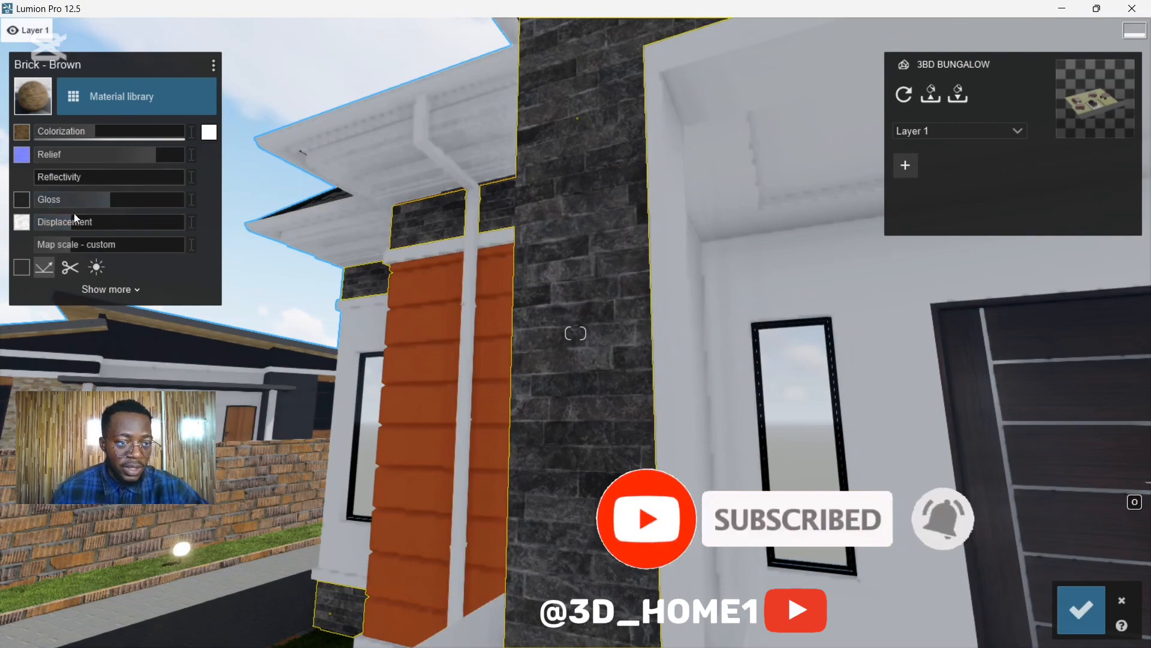
pyautogui.moveTo(64, 246)
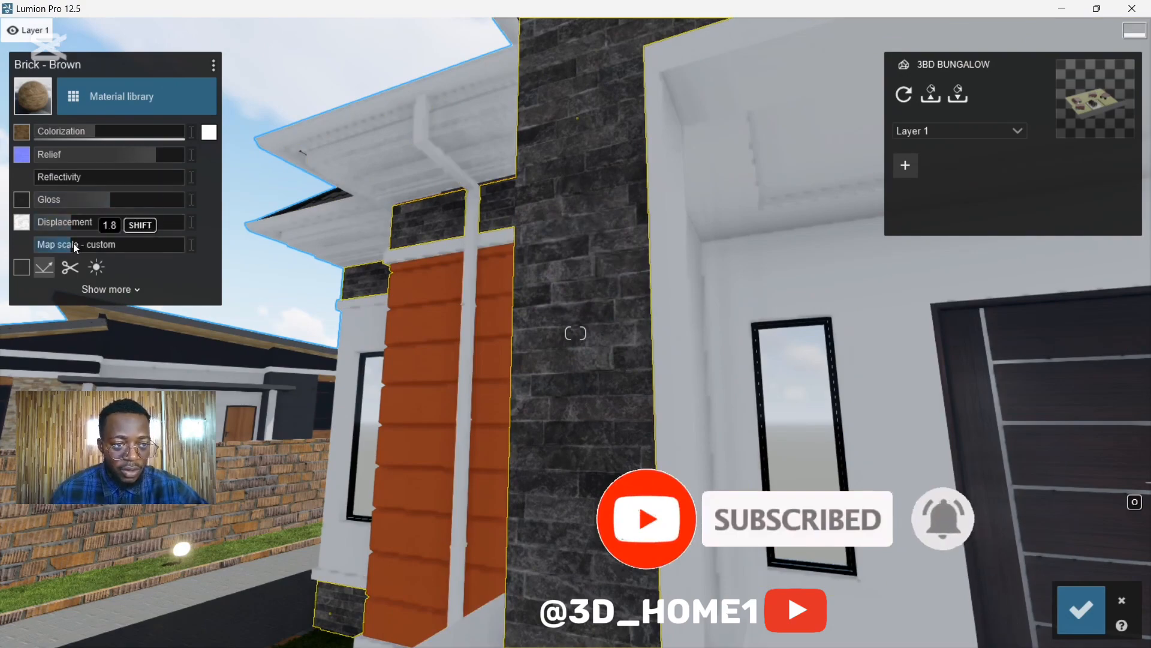
pyautogui.moveTo(73, 243)
pyautogui.mouseDown()
pyautogui.moveTo(96, 247)
pyautogui.moveTo(70, 245)
pyautogui.mouseUp()
pyautogui.press('s')
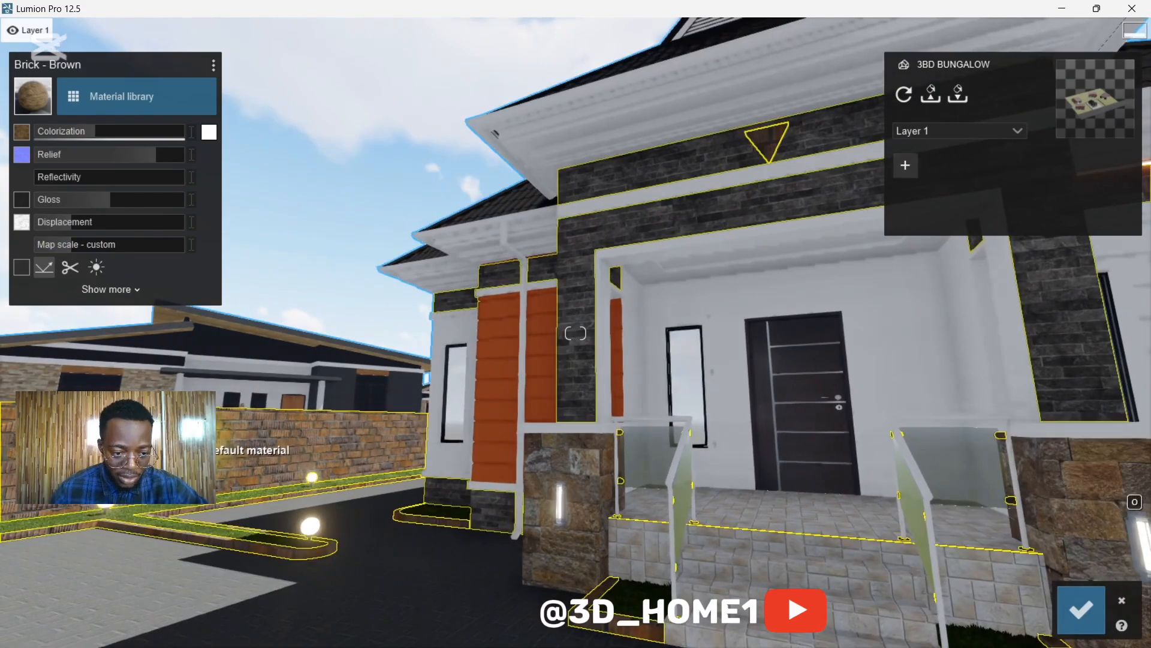
# Discard the unsaved material changes and leave the material settings.
pyautogui.press('s')
pyautogui.moveTo(239, 450); pyautogui.dragTo(379, 445, button='right')
pyautogui.press('w')
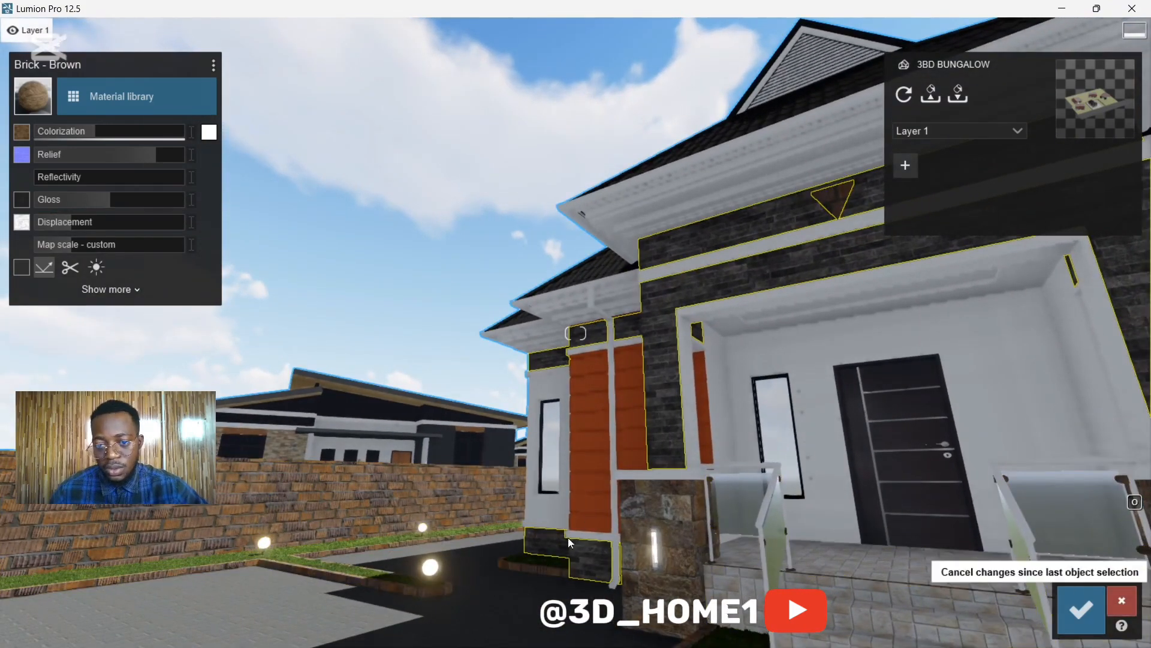
pyautogui.click(386, 377)
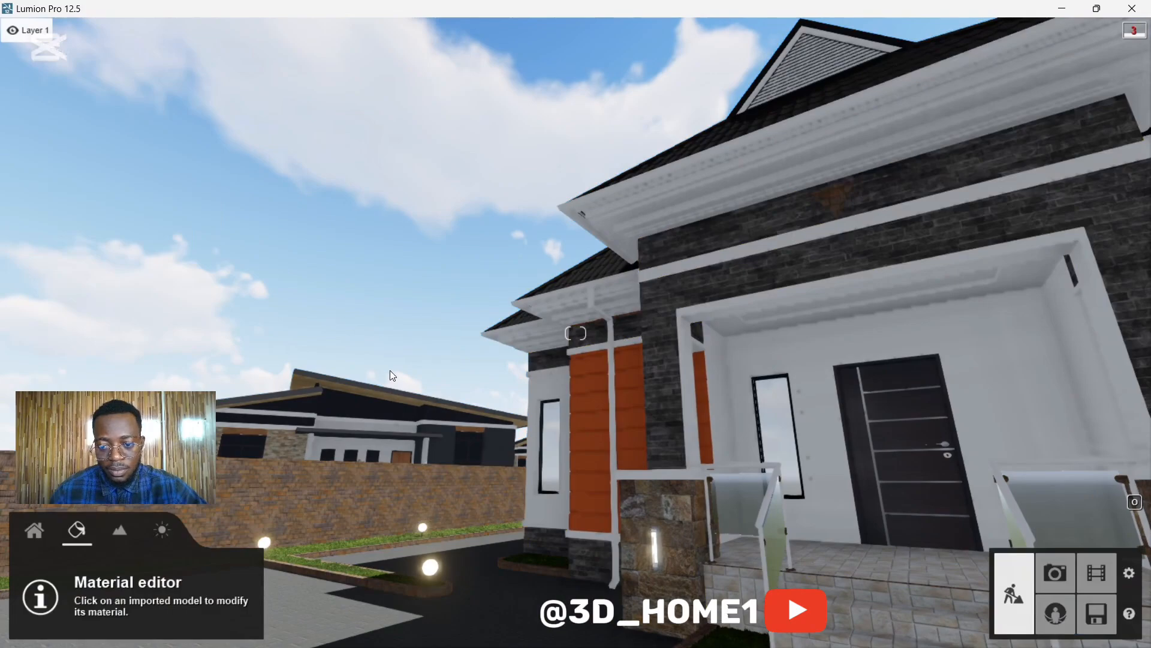
# Bring the bungalow's front facade into view and reopen the perimeter wall's default material.
pyautogui.press('s')
pyautogui.moveTo(390, 371); pyautogui.dragTo(375, 419, button='right')
pyautogui.press('q')
pyautogui.press('w')
pyautogui.press('s')
pyautogui.click(405, 430)
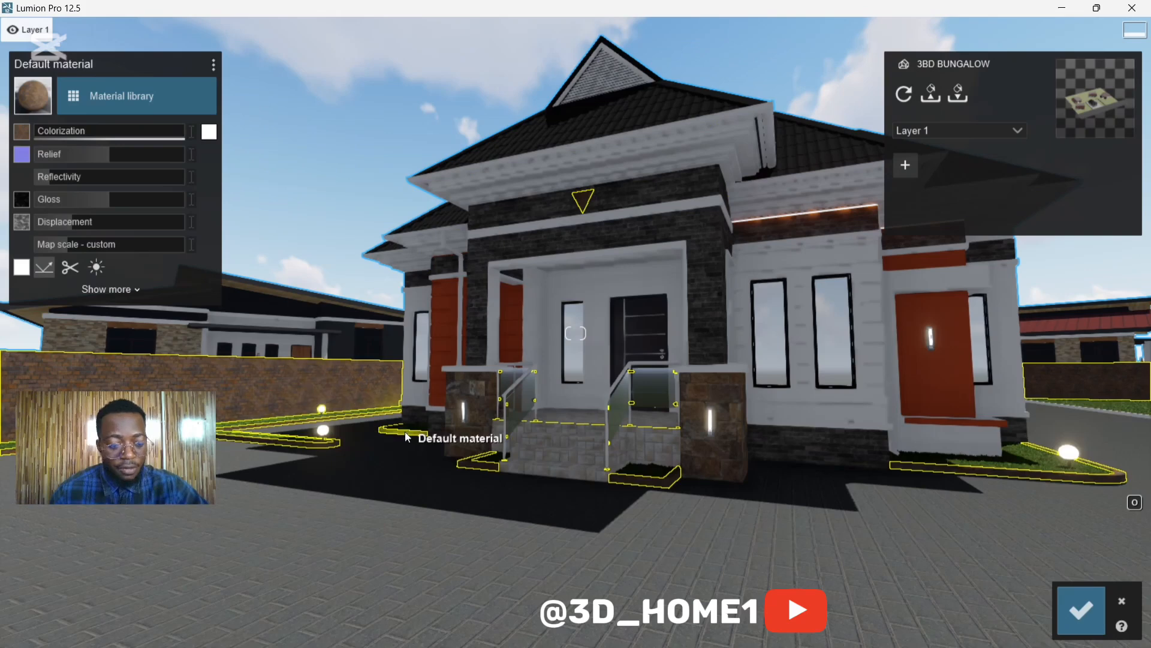
# Open the driveway paving's Asphalt Stamped Brick material and close its settings with a save.
pyautogui.click(1122, 599)
pyautogui.click(261, 390)
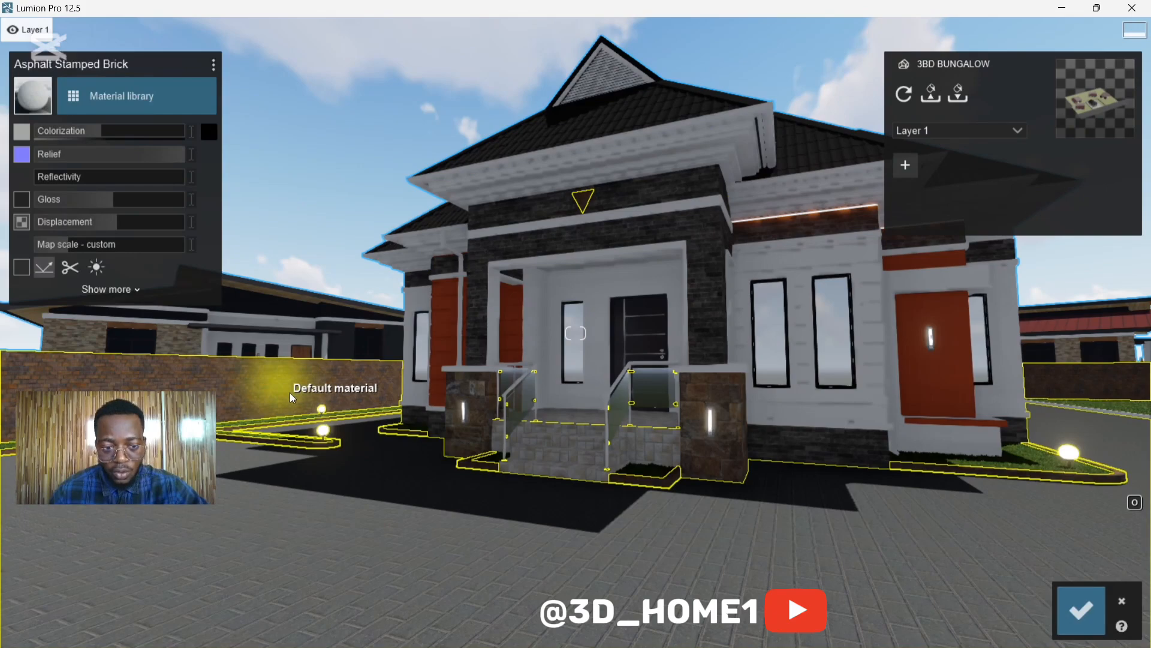
pyautogui.click(1082, 607)
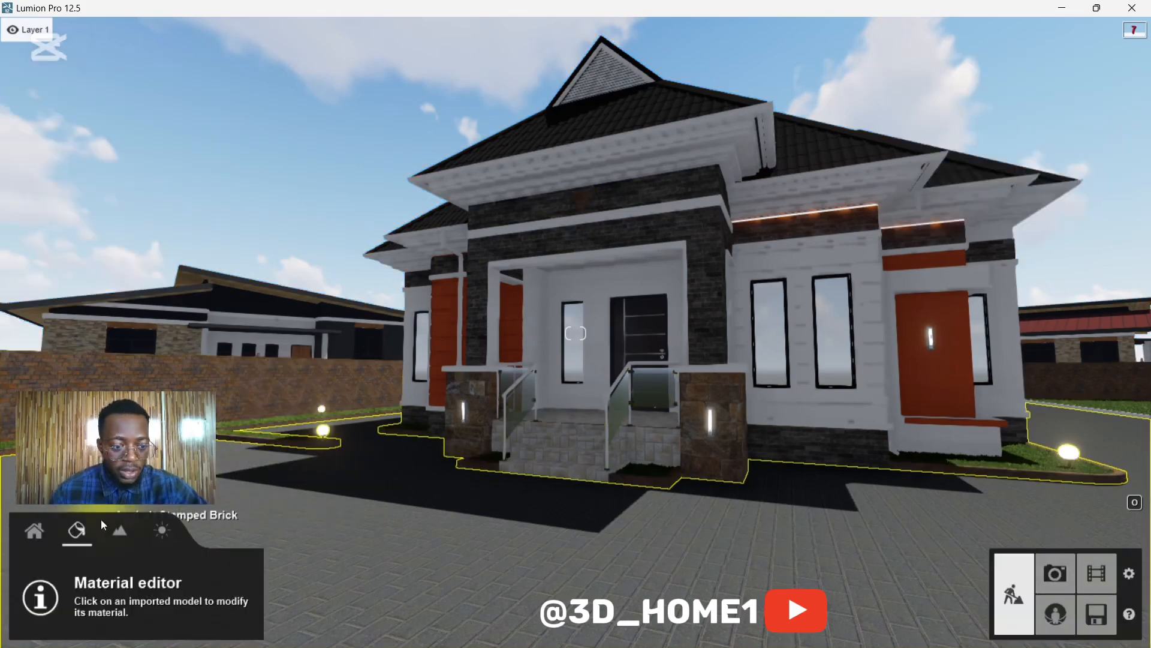
# Reopen the default material of the brown perimeter wall beside the bungalow.
pyautogui.click(145, 387)
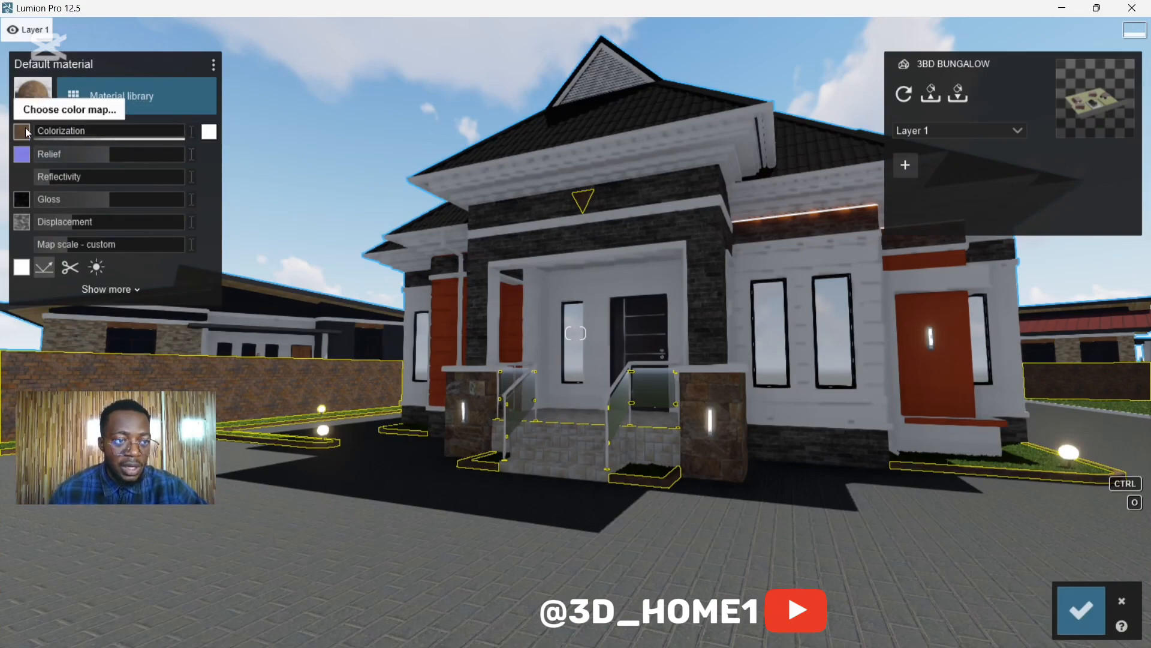
# Examine the Glass - Clear Fast windows on the bungalow's facade, both up close and from the front corner by the orange panel.
pyautogui.moveTo(290, 368)
pyautogui.mouseDown(button='right')
pyautogui.moveTo(494, 358)
pyautogui.moveTo(264, 360)
pyautogui.moveTo(257, 387)
pyautogui.moveTo(354, 389)
pyautogui.moveTo(376, 373)
pyautogui.moveTo(312, 372)
pyautogui.mouseUp(button='right')
pyautogui.press('s')
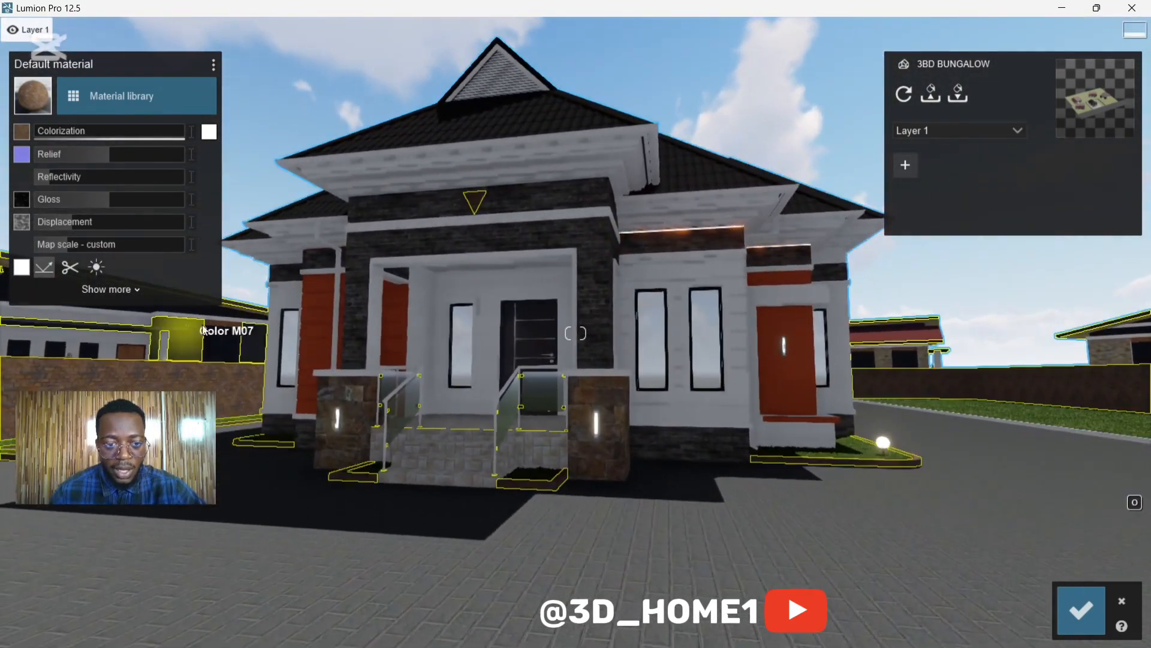
pyautogui.press('w')
pyautogui.press('s')
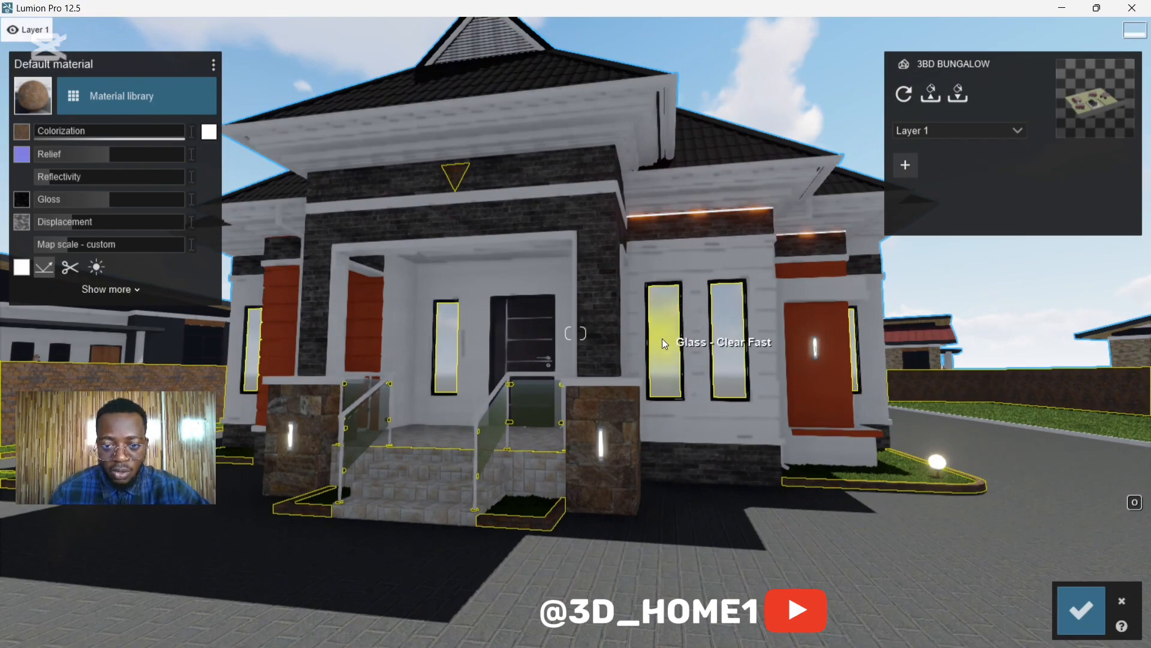
pyautogui.press('w')
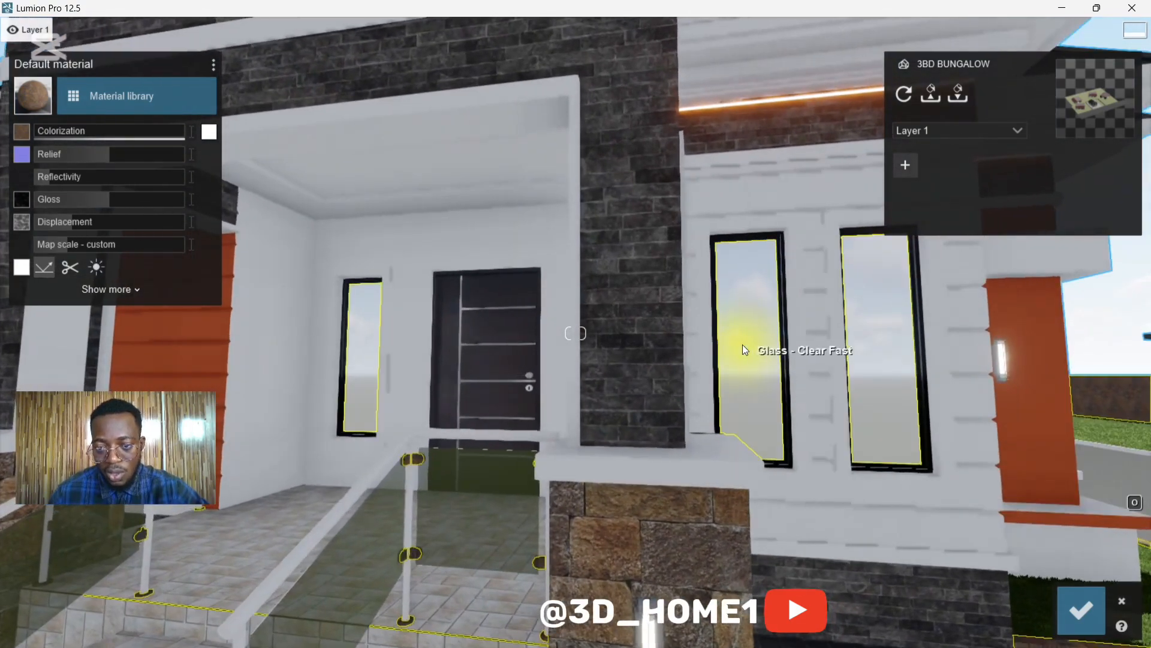
pyautogui.press('d')
pyautogui.press('w')
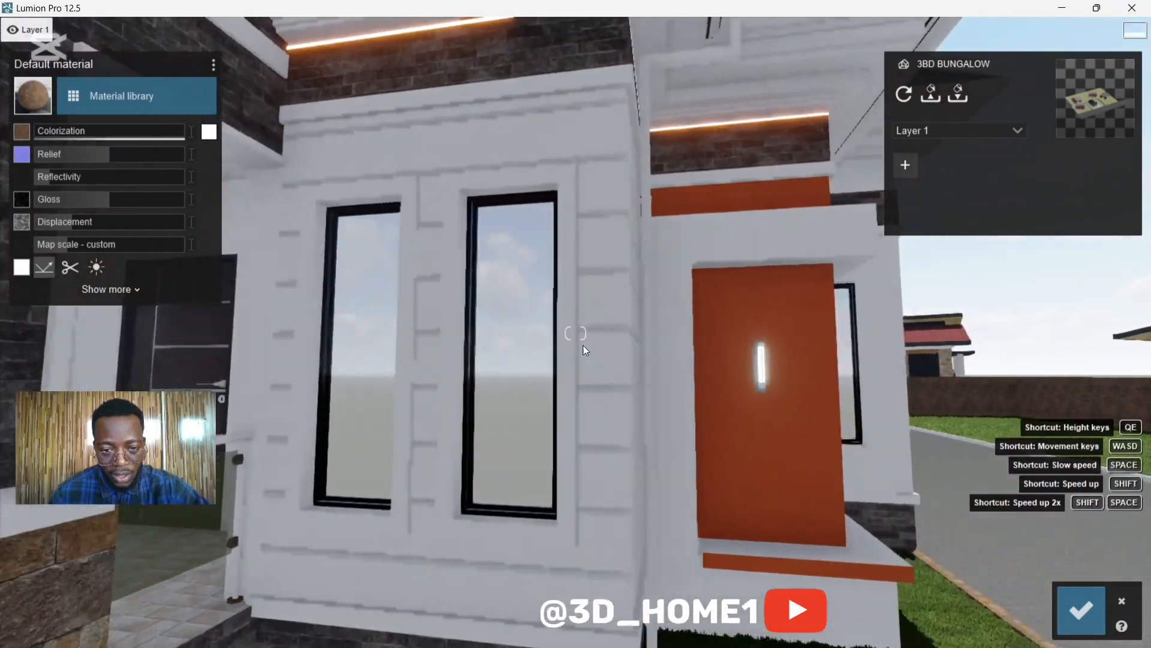
pyautogui.press('s')
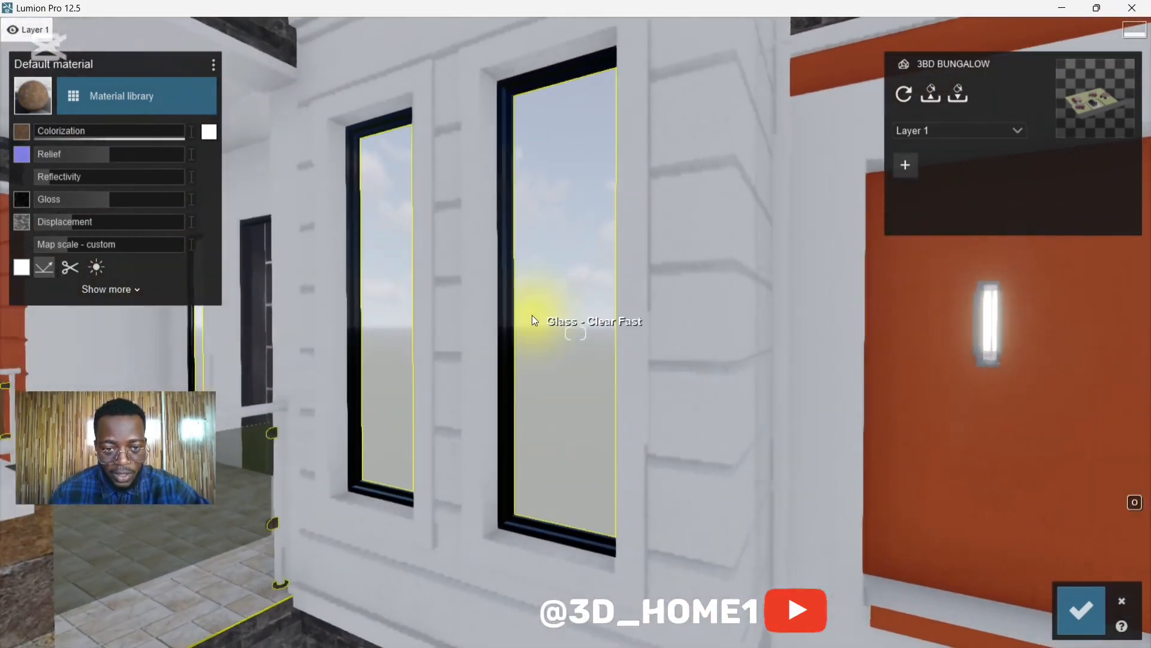
pyautogui.press('s')
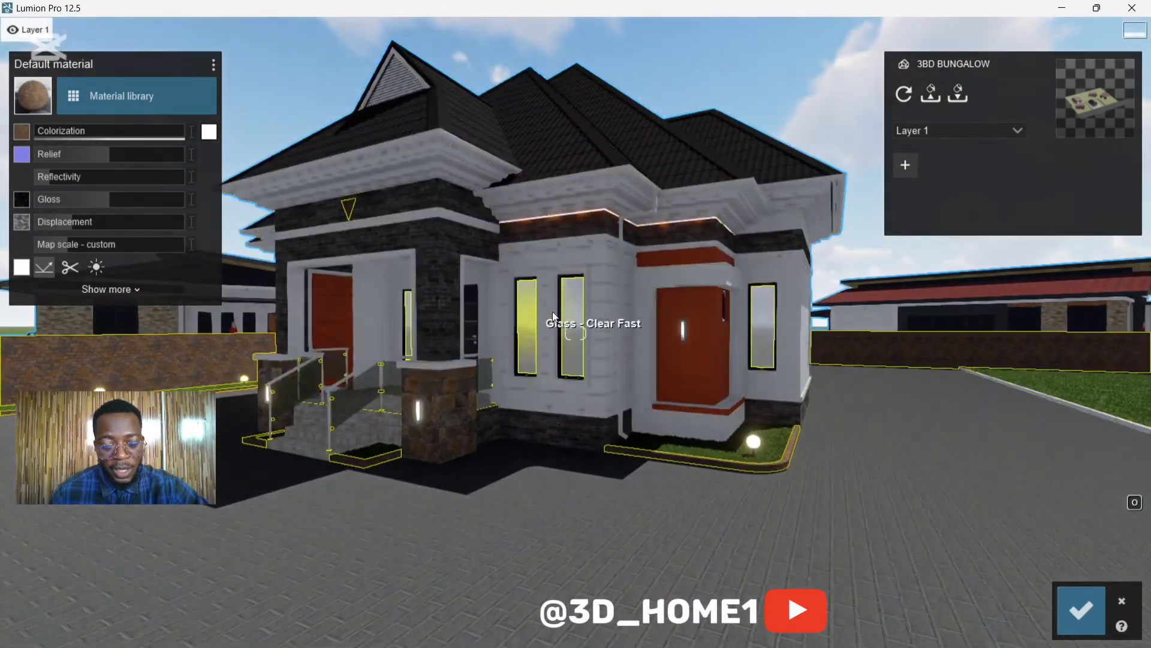
pyautogui.scroll(-5, 553, 333)
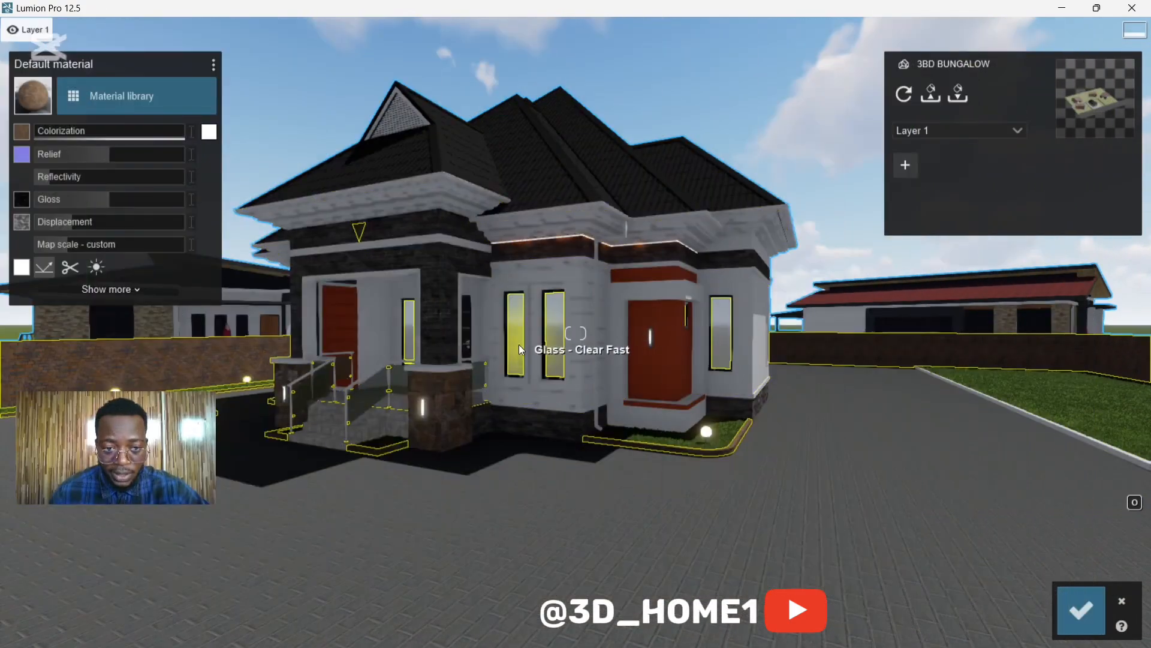
pyautogui.press('w')
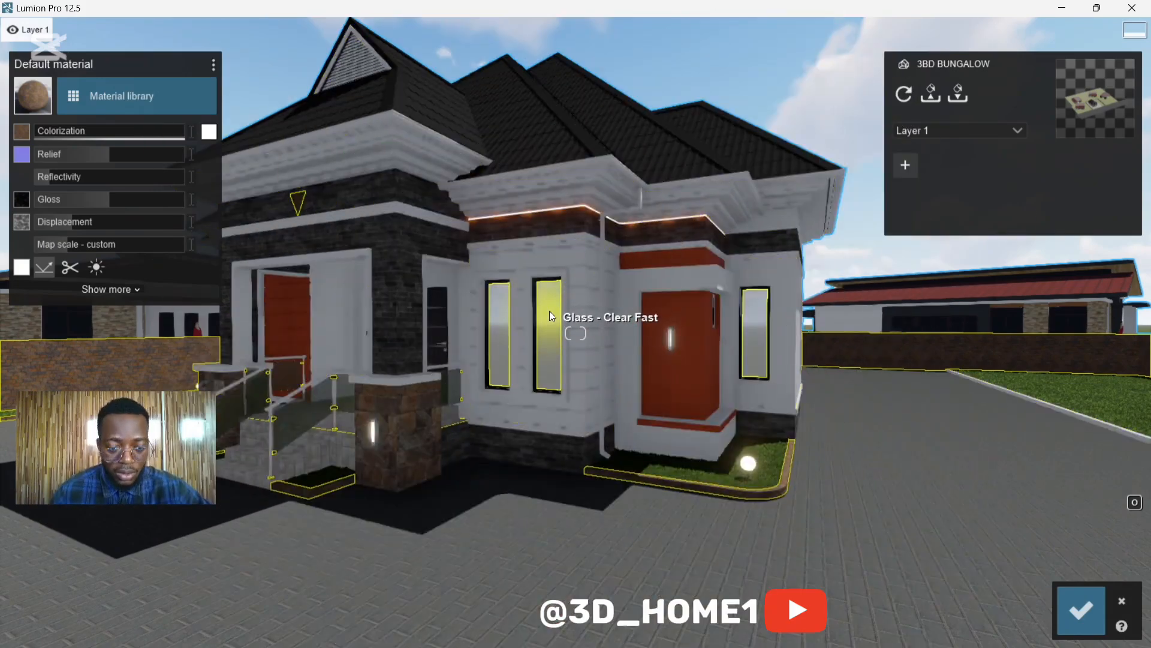
pyautogui.press('w')
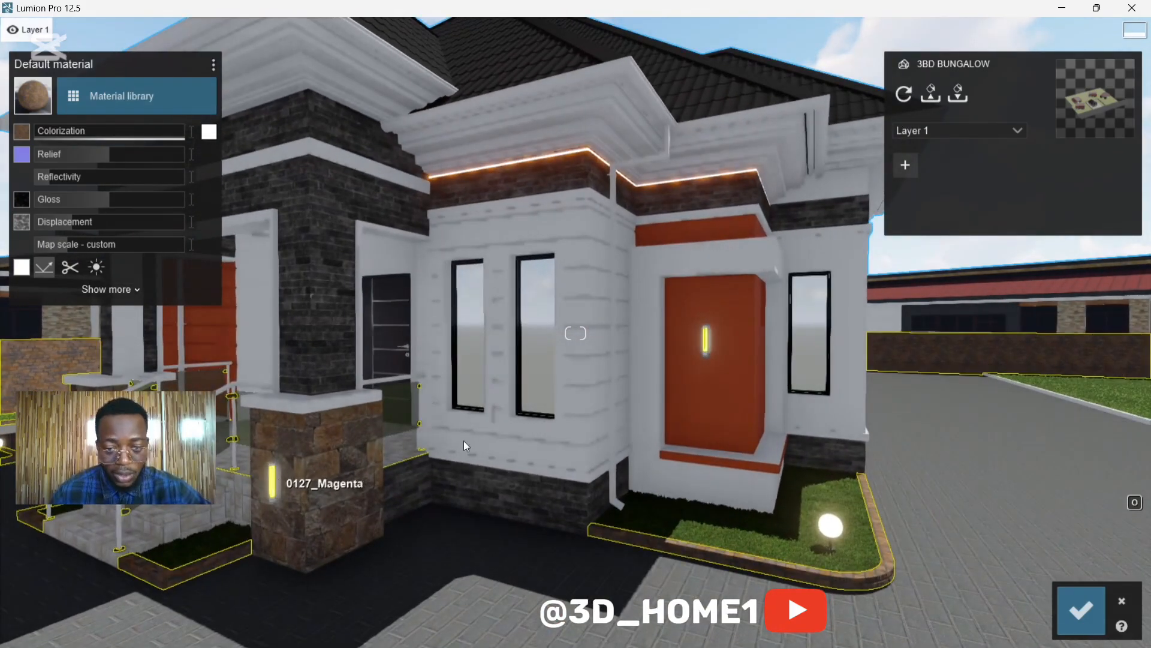
pyautogui.press('s')
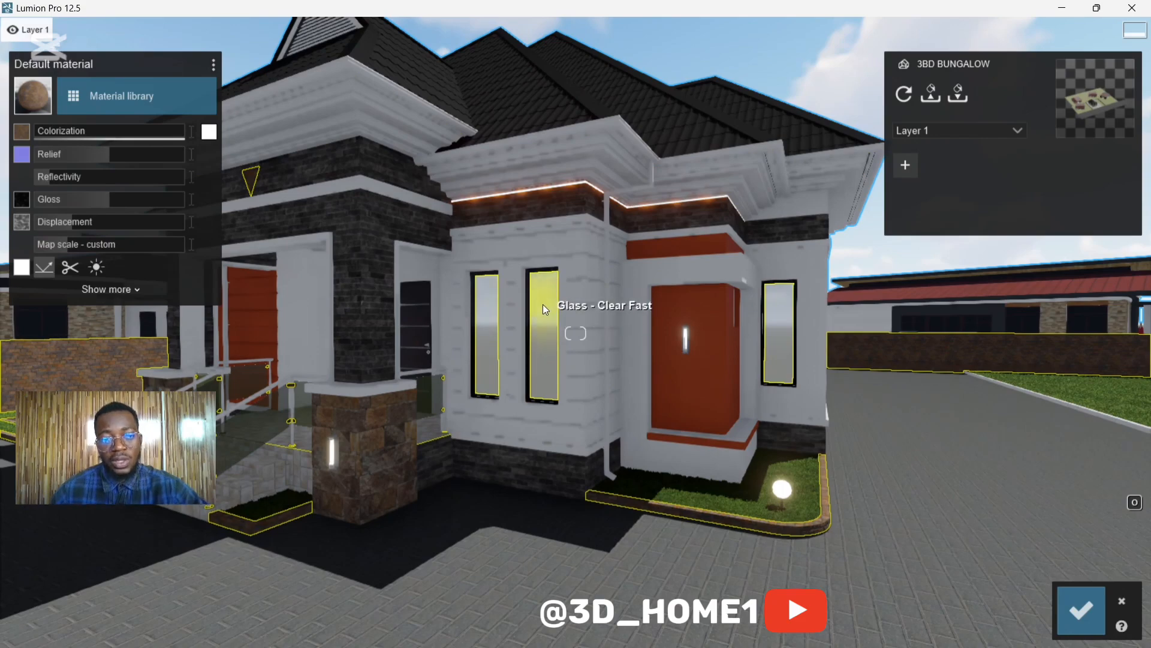
pyautogui.press('s')
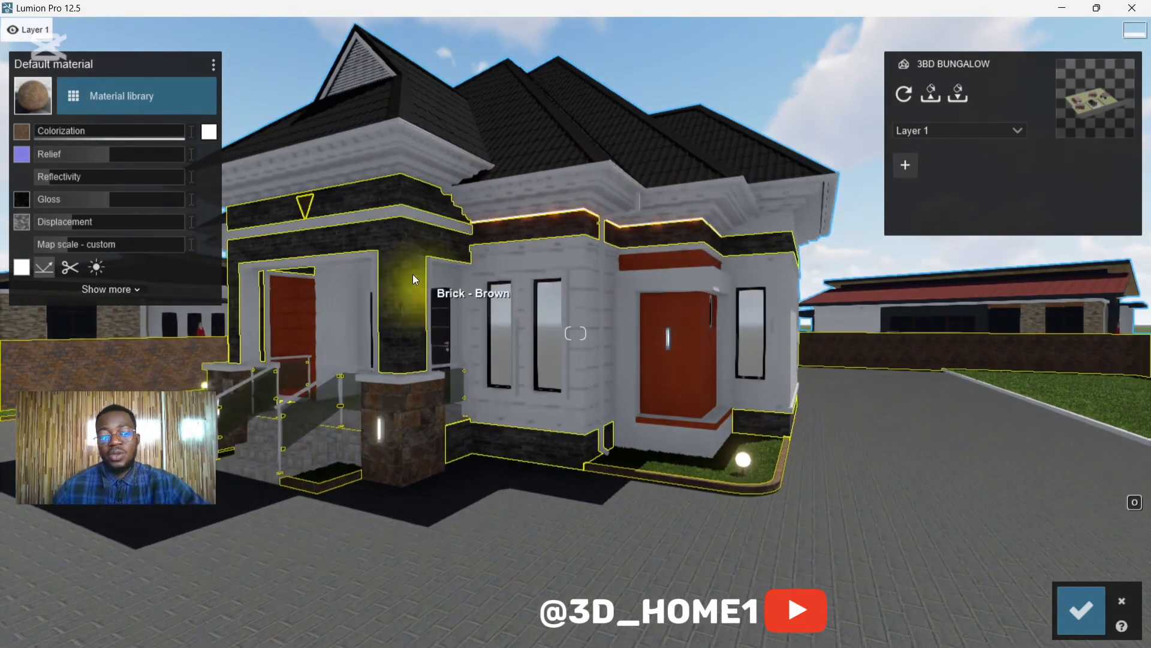